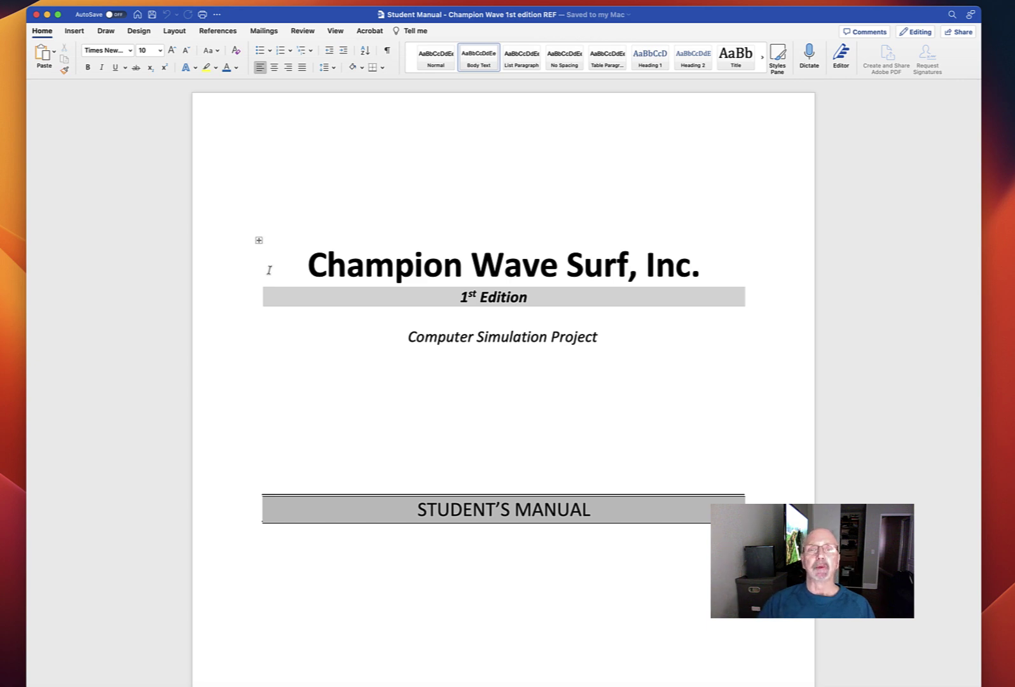
Scroll past the Preface and Introduction to the Chart of Accounts listing asset, liability, equity and revenue accounts.
{"action": "scroll", "coordinate": [337, 380], "scroll_direction": "down", "scroll_amount": 5}
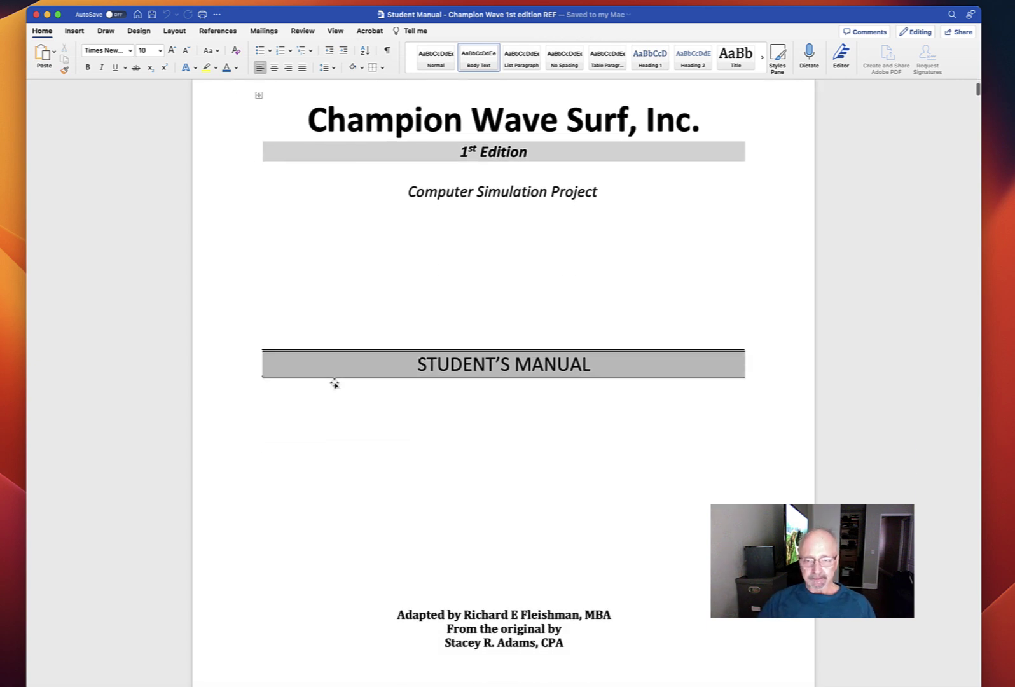
{"action": "scroll", "coordinate": [335, 384], "scroll_direction": "down", "scroll_amount": 20}
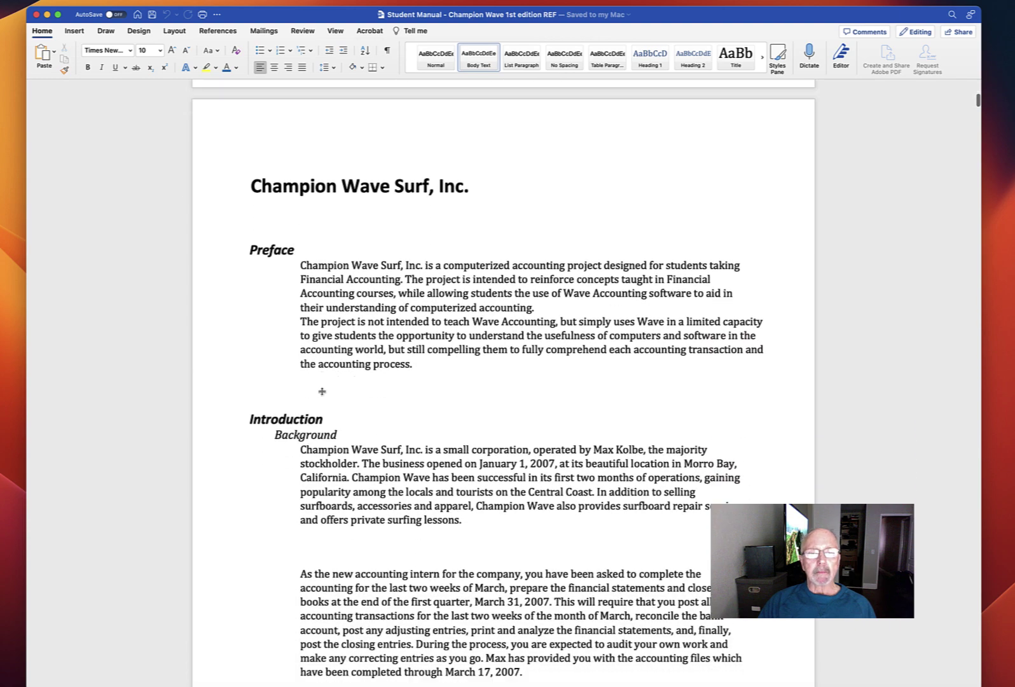
{"action": "scroll", "coordinate": [322, 392], "scroll_direction": "down", "scroll_amount": 3}
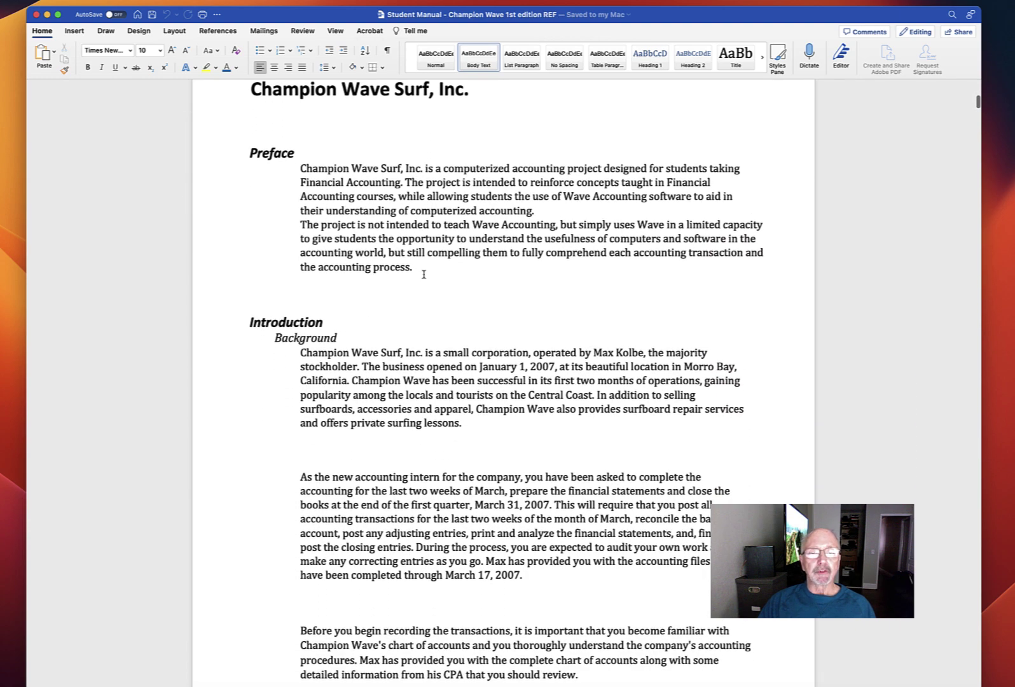
{"action": "scroll", "coordinate": [235, 390], "scroll_direction": "down", "scroll_amount": 2}
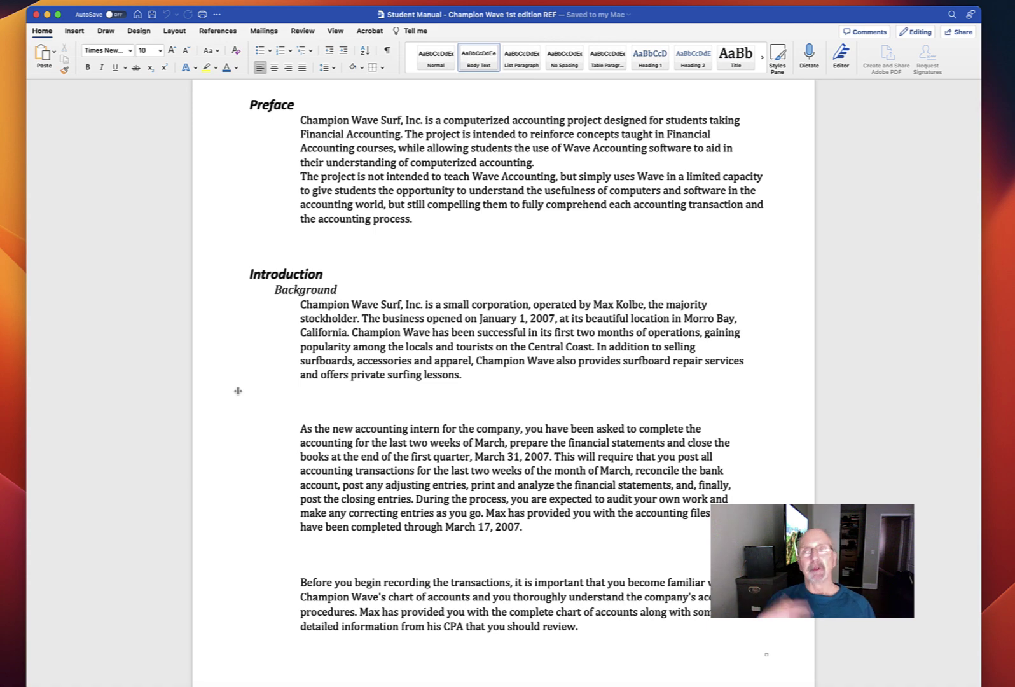
{"action": "scroll", "coordinate": [238, 391], "scroll_direction": "down", "scroll_amount": 3}
{"action": "scroll", "coordinate": [238, 390], "scroll_direction": "down", "scroll_amount": 20}
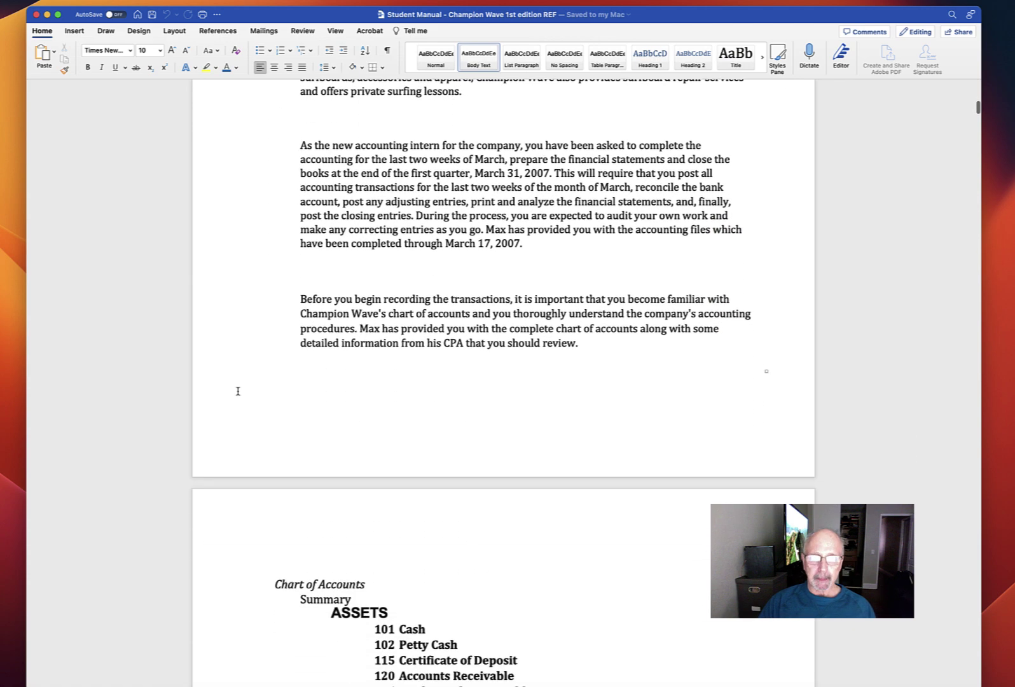
Scroll down to Cost of Goods Sold 501 and the Expenses accounts 601–667.
{"action": "scroll", "coordinate": [236, 395], "scroll_direction": "down", "scroll_amount": 4}
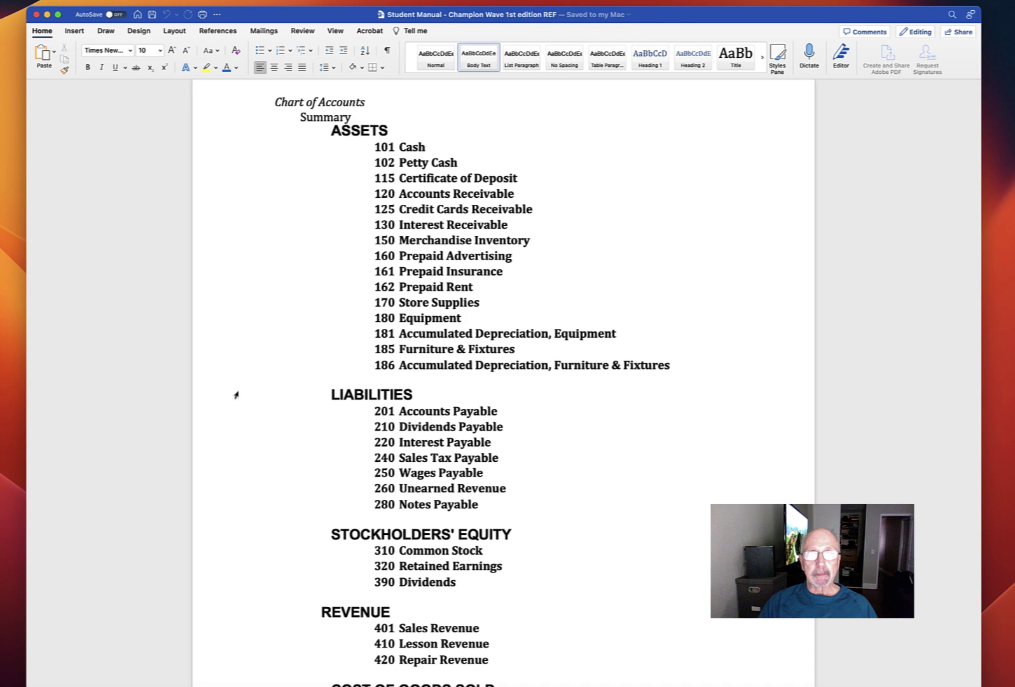
{"action": "scroll", "coordinate": [236, 395], "scroll_direction": "down", "scroll_amount": 5}
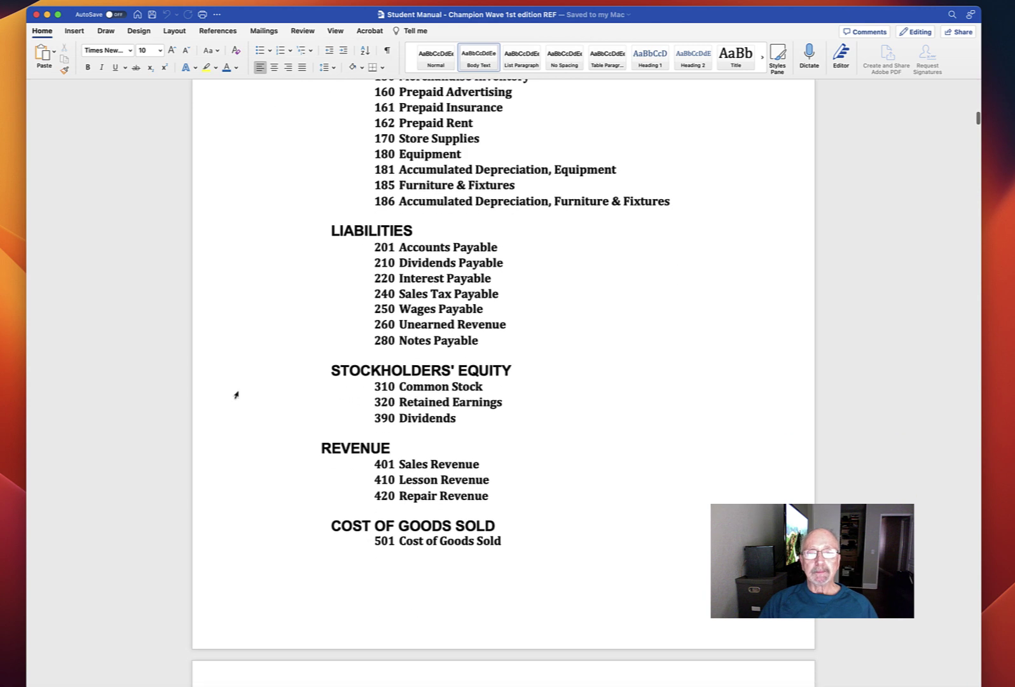
{"action": "scroll", "coordinate": [236, 395], "scroll_direction": "down", "scroll_amount": 11}
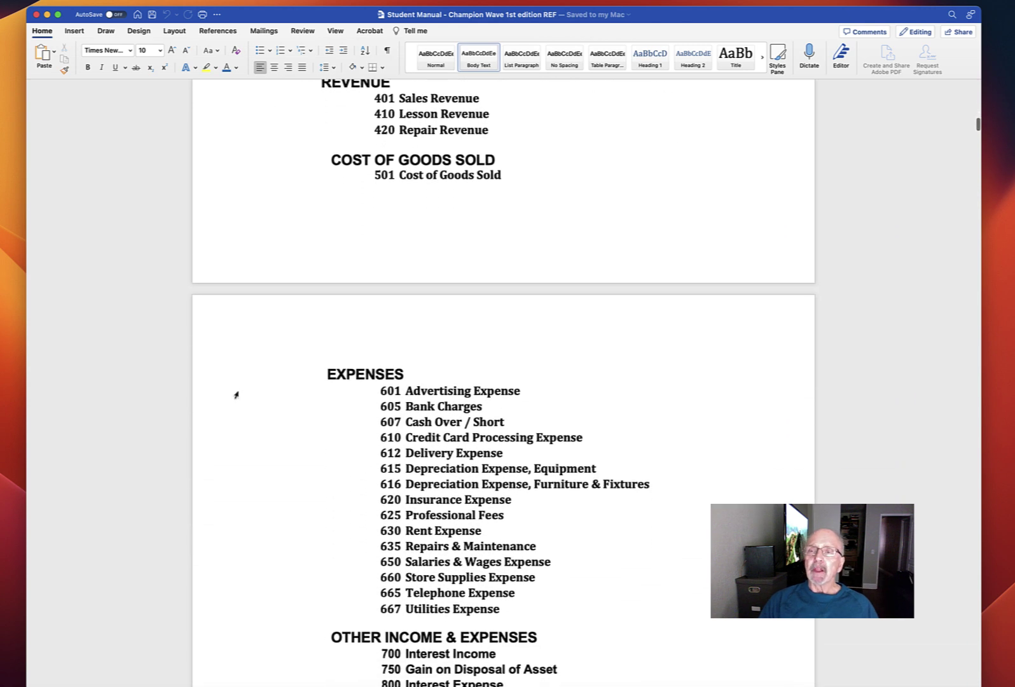
Scroll to the Detail for Selected Accounts section, starting at 101 Cash and Petty Cash.
{"action": "scroll", "coordinate": [236, 395], "scroll_direction": "down", "scroll_amount": 15}
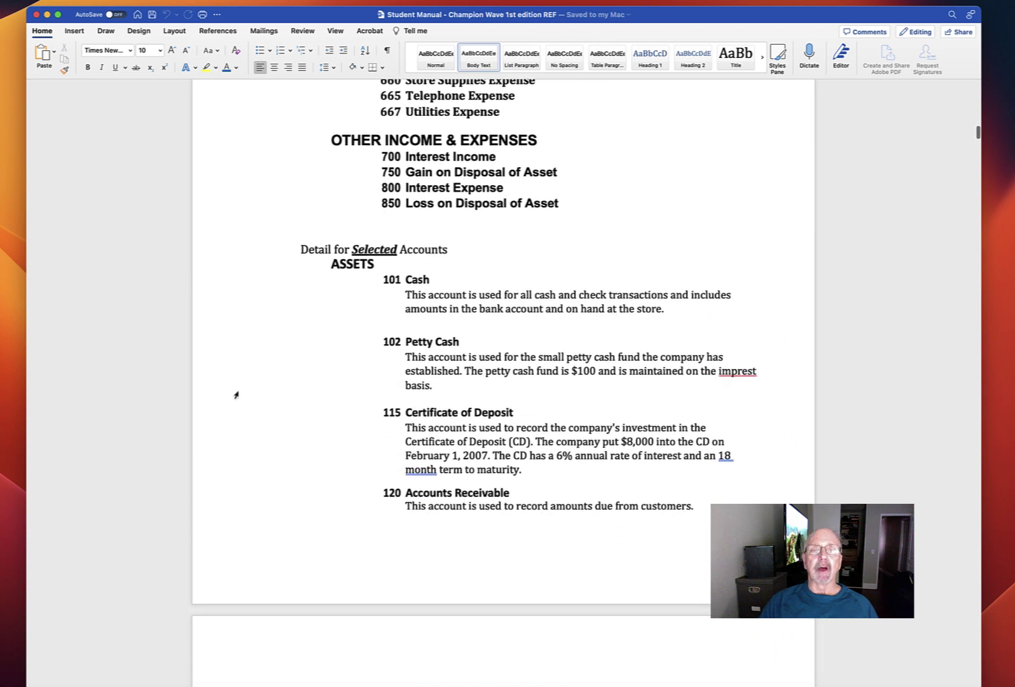
{"action": "scroll", "coordinate": [236, 395], "scroll_direction": "down", "scroll_amount": 4}
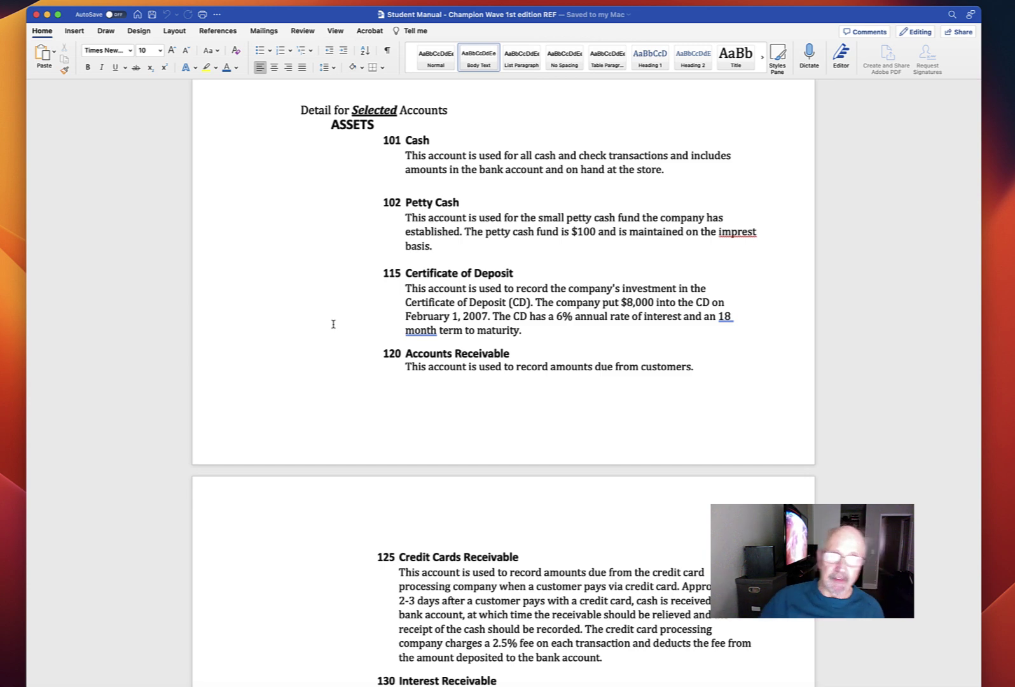
Scroll to the details for 125 Credit Cards Receivable through 162 Prepaid Rent.
{"action": "scroll", "coordinate": [333, 324], "scroll_direction": "down", "scroll_amount": 10}
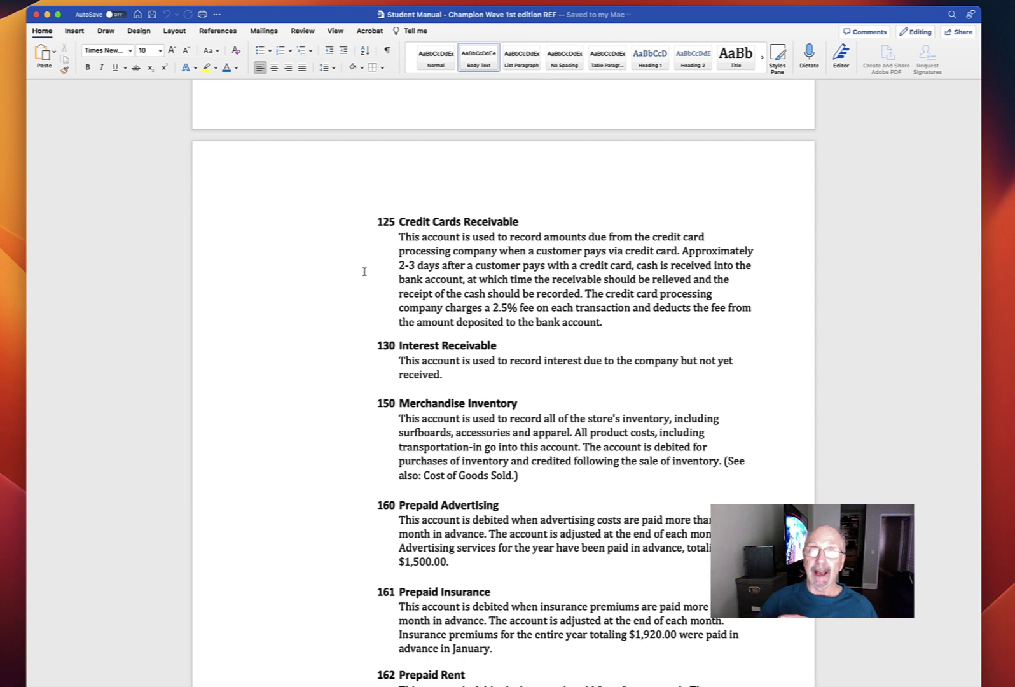
{"action": "scroll", "coordinate": [349, 322], "scroll_direction": "down", "scroll_amount": 3}
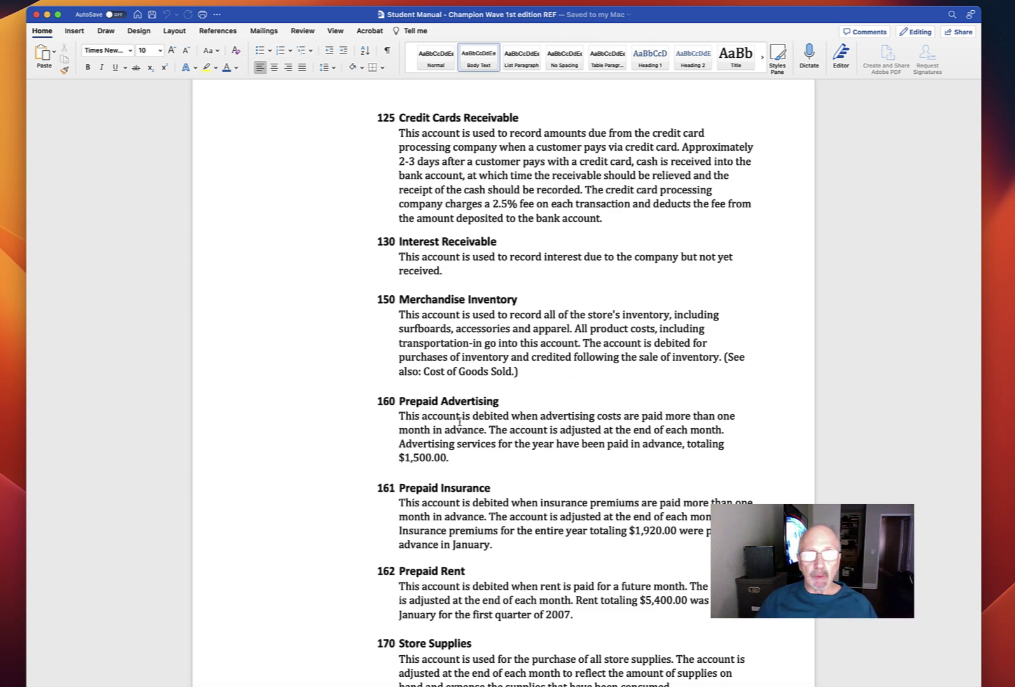
Read down through 180 Equipment, 185 Furniture & Fixtures and liabilities 210 to 280.
{"action": "scroll", "coordinate": [443, 422], "scroll_direction": "down", "scroll_amount": 1}
{"action": "scroll", "coordinate": [444, 422], "scroll_direction": "down", "scroll_amount": 5}
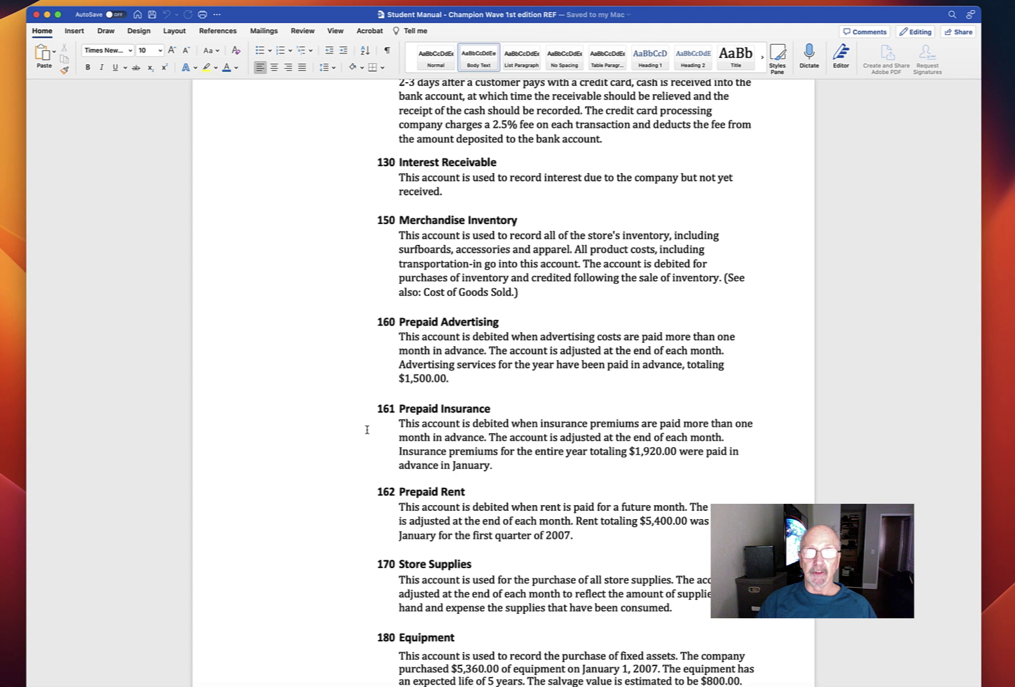
{"action": "scroll", "coordinate": [367, 429], "scroll_direction": "down", "scroll_amount": 5}
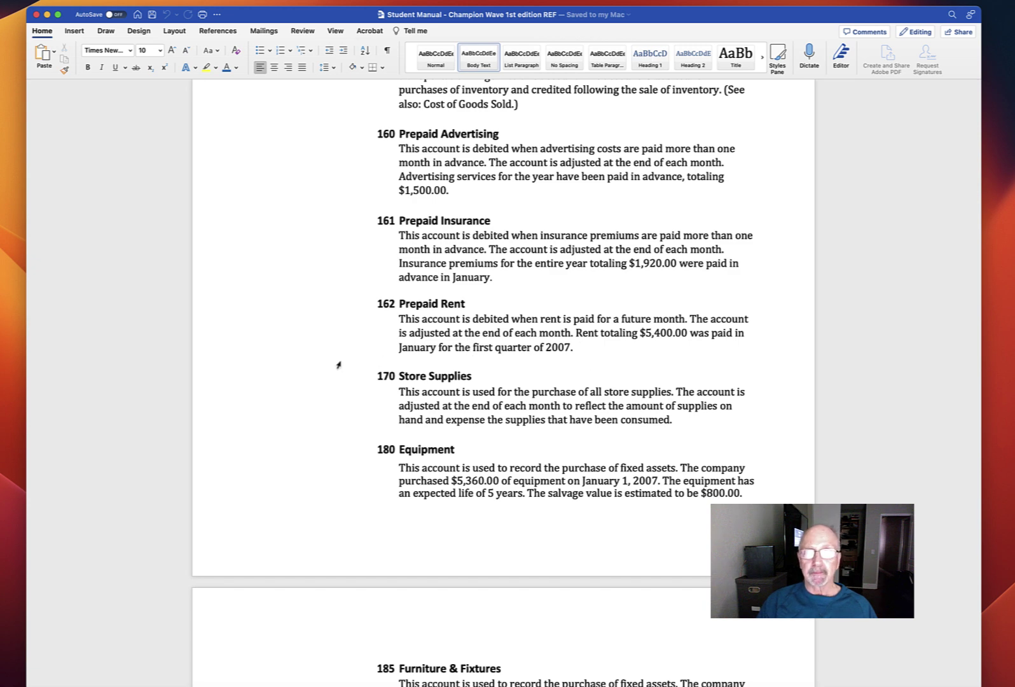
{"action": "scroll", "coordinate": [339, 363], "scroll_direction": "down", "scroll_amount": 5}
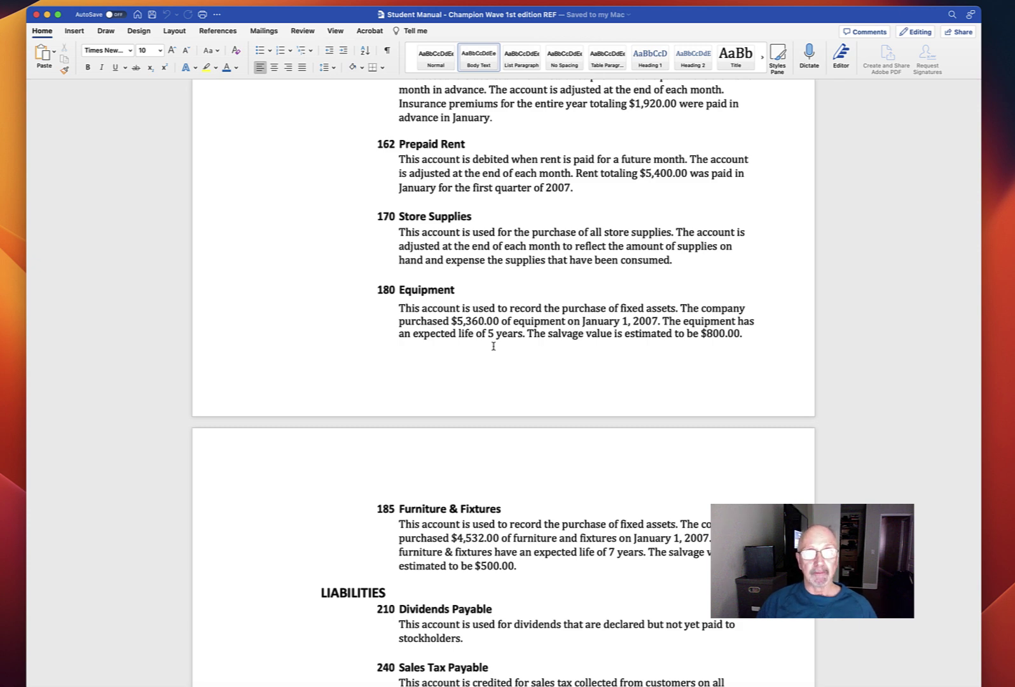
{"action": "scroll", "coordinate": [368, 377], "scroll_direction": "down", "scroll_amount": 5}
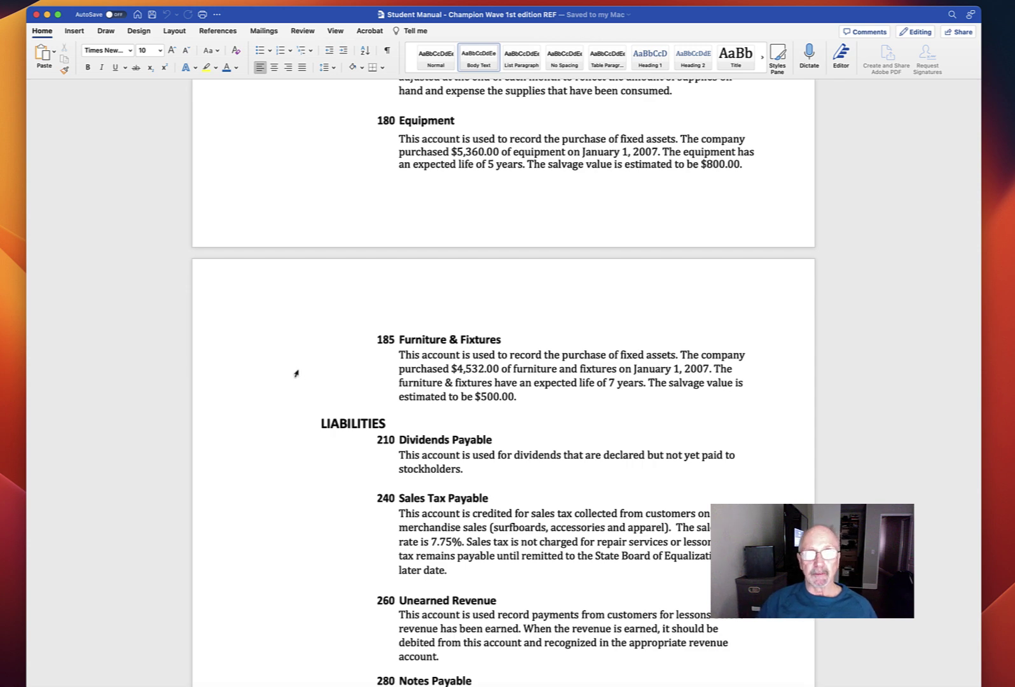
Scroll through Sales Tax Payable to revenue accounts 401, 410 and 420.
{"action": "scroll", "coordinate": [296, 374], "scroll_direction": "down", "scroll_amount": 5}
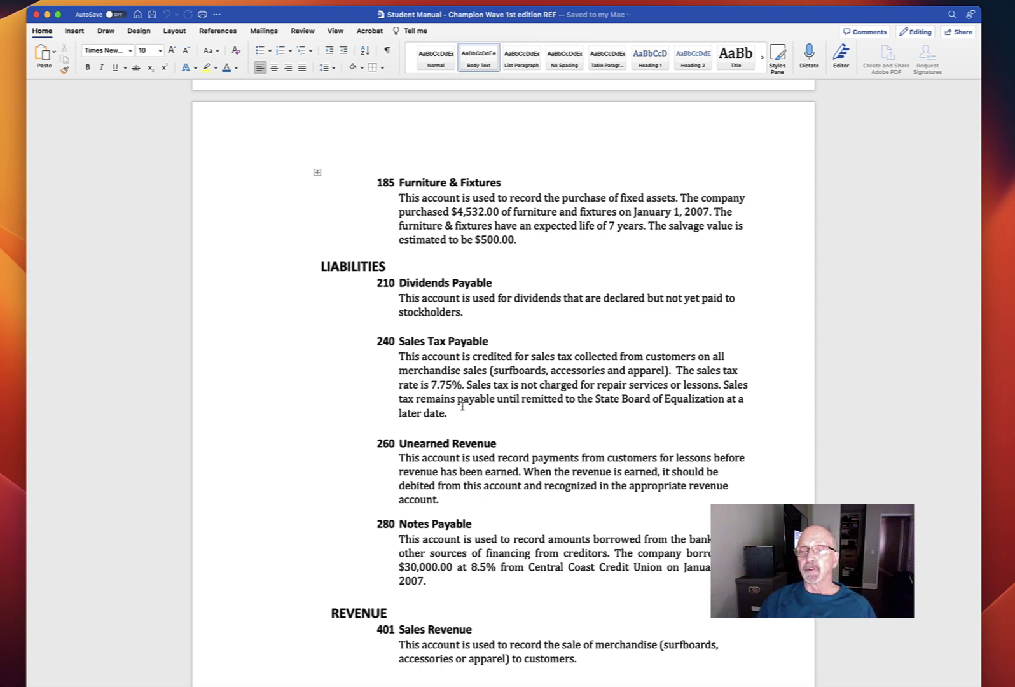
{"action": "scroll", "coordinate": [358, 412], "scroll_direction": "down", "scroll_amount": 8}
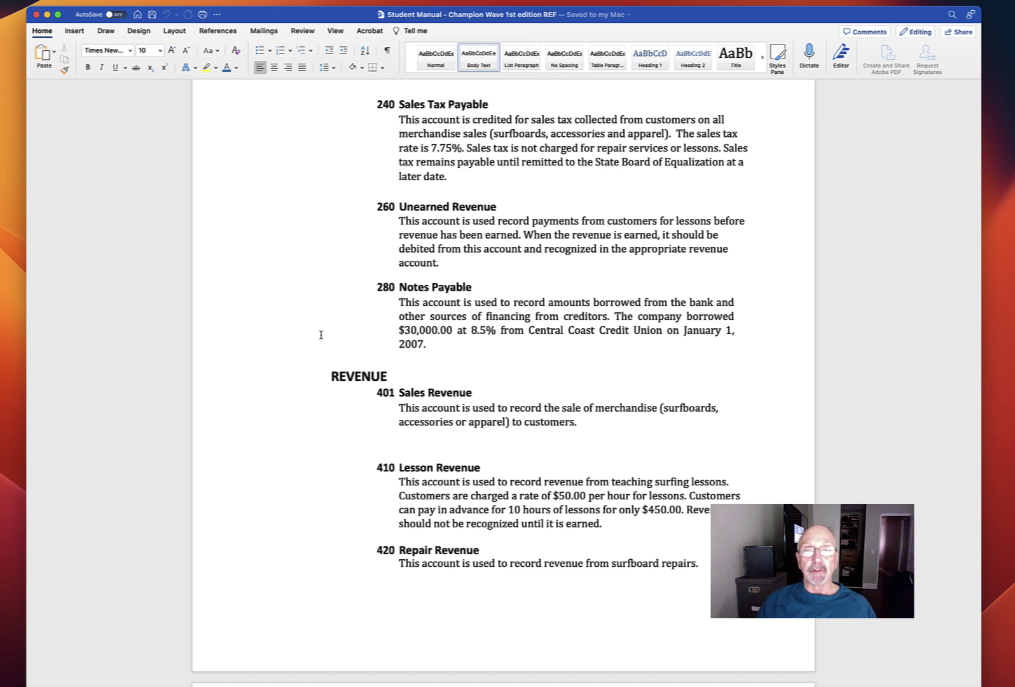
Read the 501–630 expense account details down to the Accounting Methods page.
{"action": "scroll", "coordinate": [322, 335], "scroll_direction": "down", "scroll_amount": 5}
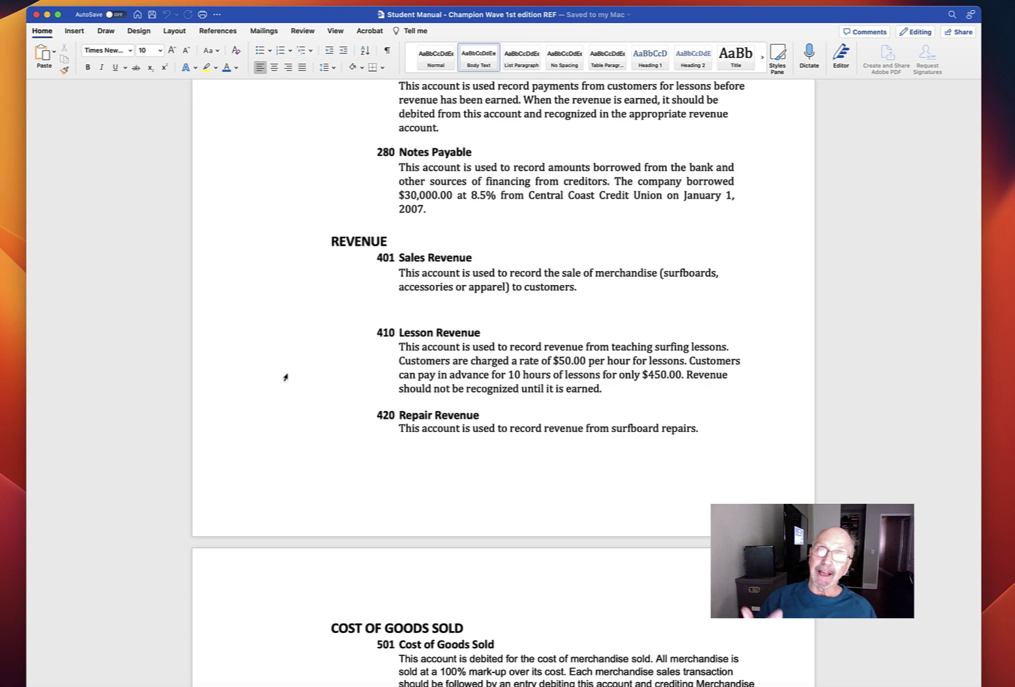
{"action": "scroll", "coordinate": [285, 377], "scroll_direction": "down", "scroll_amount": 5}
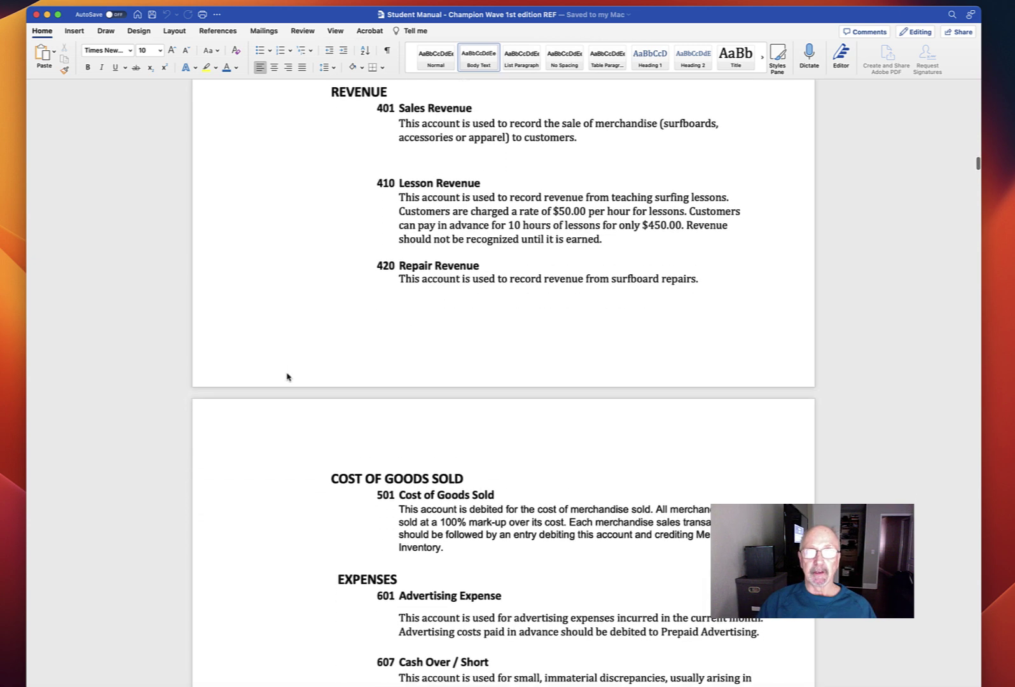
{"action": "scroll", "coordinate": [286, 376], "scroll_direction": "down", "scroll_amount": 5}
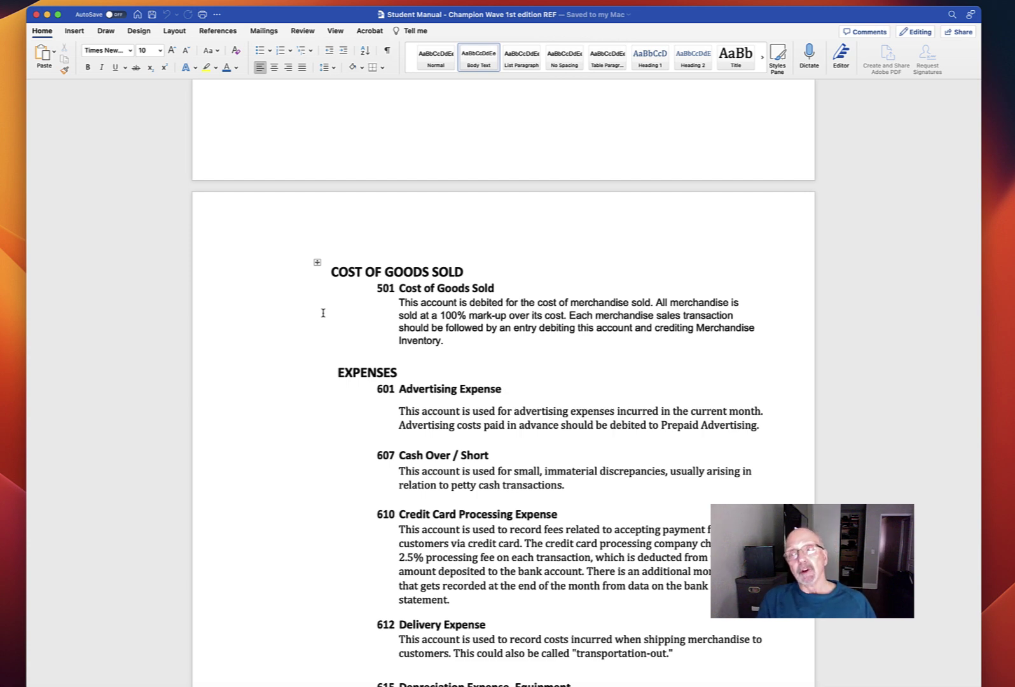
{"action": "scroll", "coordinate": [323, 312], "scroll_direction": "down", "scroll_amount": 5}
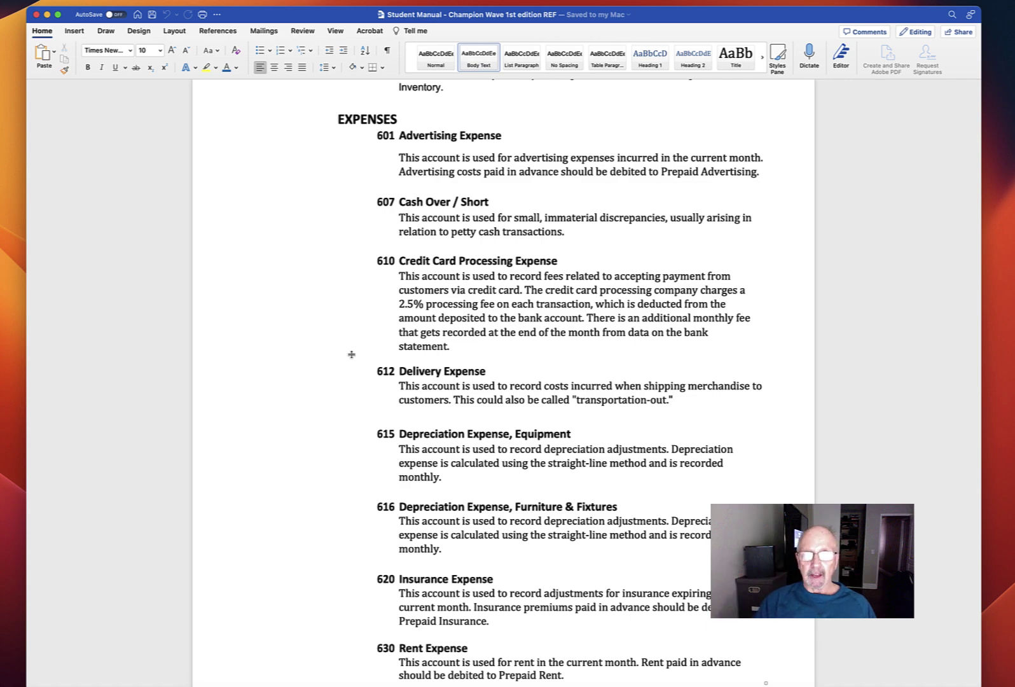
{"action": "scroll", "coordinate": [351, 354], "scroll_direction": "down", "scroll_amount": 10}
Read Accrual Basis through Returns & Allowances, reaching the Champion Wave Surf, Inc. Set-up & Instructions page.
{"action": "scroll", "coordinate": [309, 347], "scroll_direction": "down", "scroll_amount": 2}
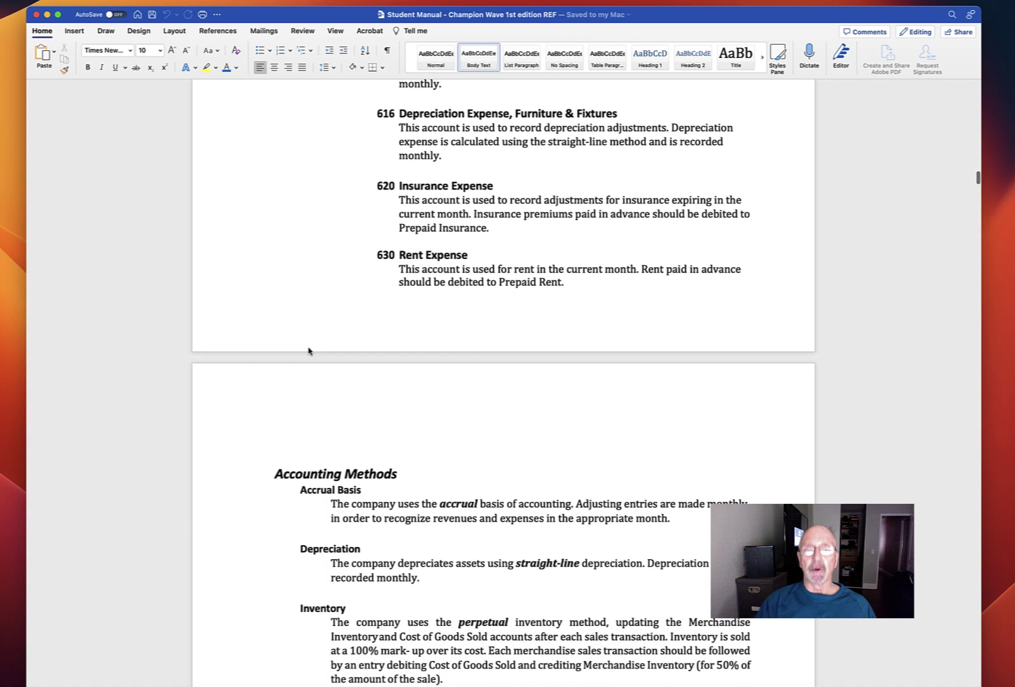
{"action": "scroll", "coordinate": [308, 348], "scroll_direction": "down", "scroll_amount": 7}
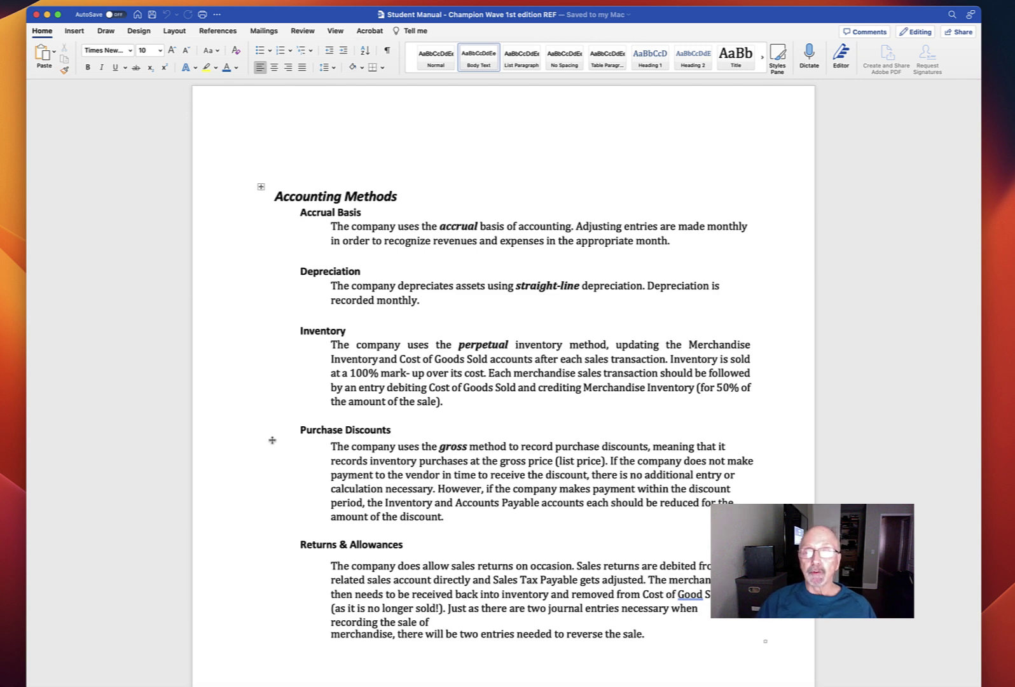
{"action": "scroll", "coordinate": [273, 441], "scroll_direction": "down", "scroll_amount": 2}
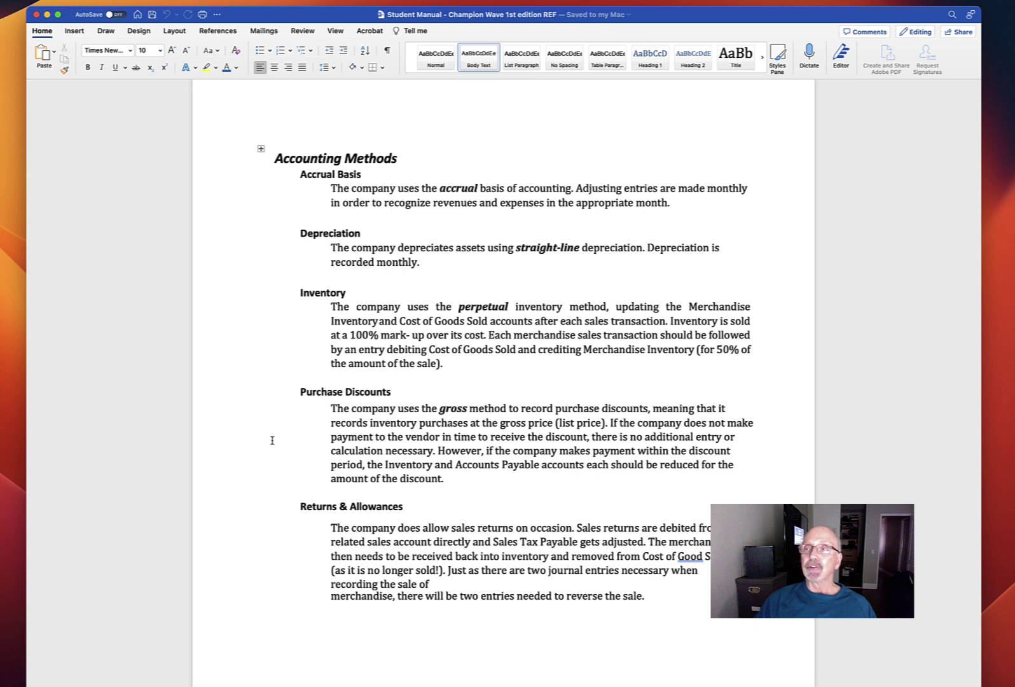
{"action": "scroll", "coordinate": [272, 440], "scroll_direction": "down", "scroll_amount": 10}
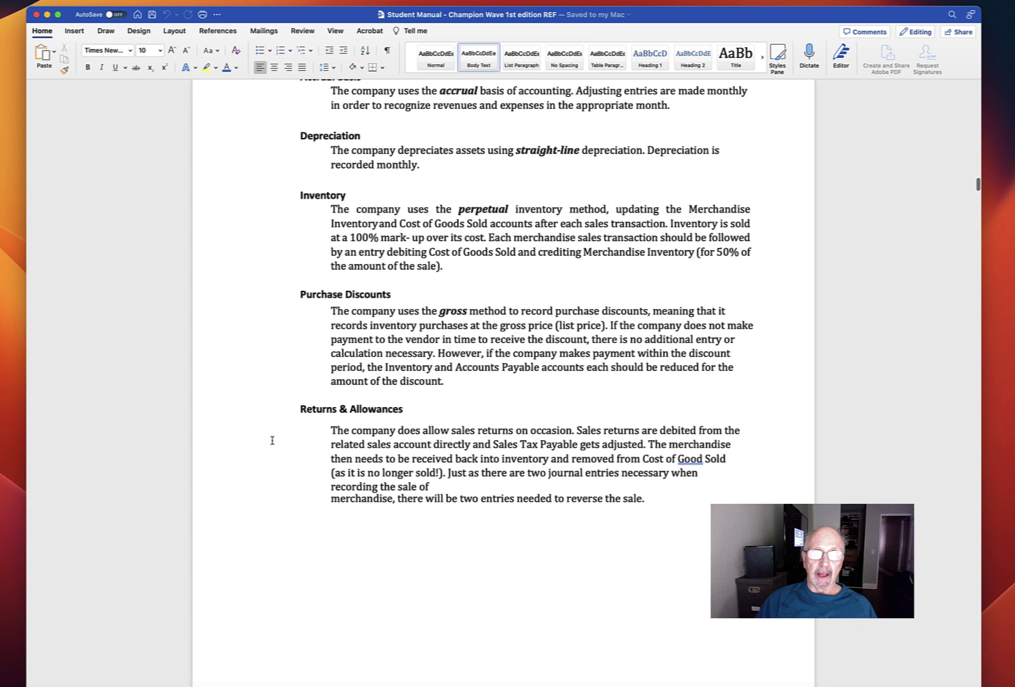
{"action": "scroll", "coordinate": [273, 440], "scroll_direction": "down", "scroll_amount": 12}
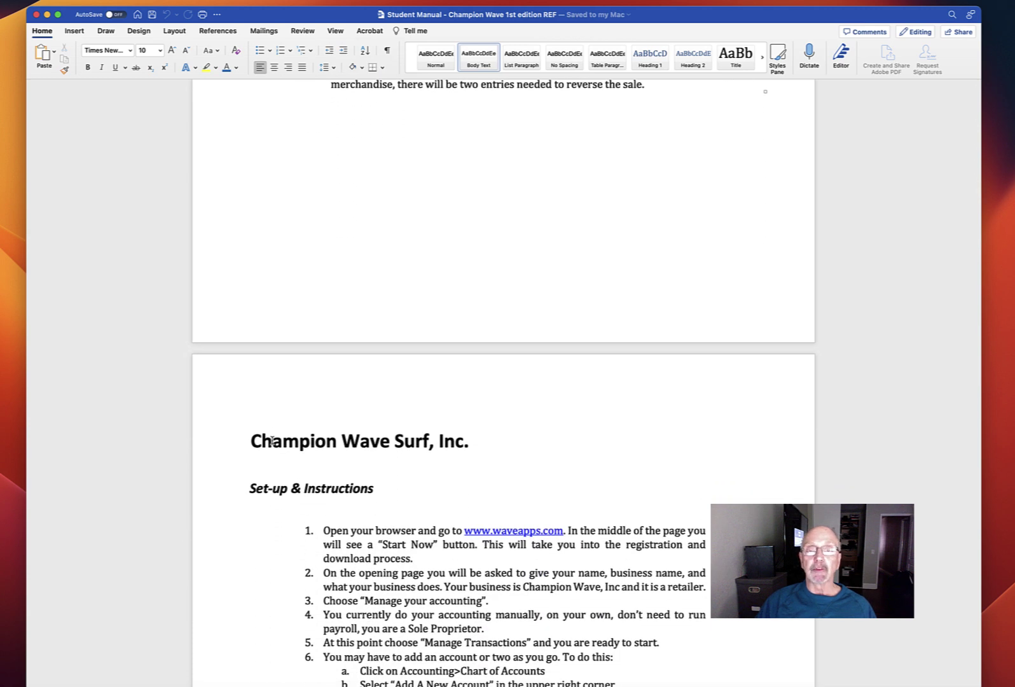
Scroll through the numbered Set-up & Instructions registration steps in the manual.
{"action": "scroll", "coordinate": [272, 441], "scroll_direction": "up", "scroll_amount": 5}
{"action": "scroll", "coordinate": [255, 439], "scroll_direction": "down", "scroll_amount": 9}
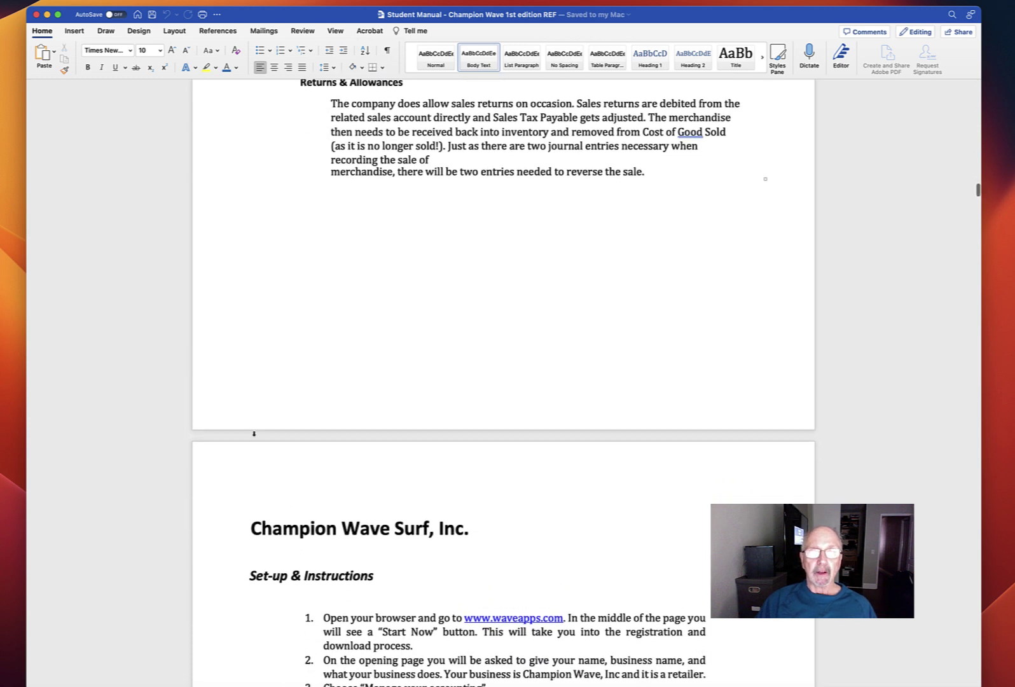
{"action": "scroll", "coordinate": [255, 437], "scroll_direction": "down", "scroll_amount": 3}
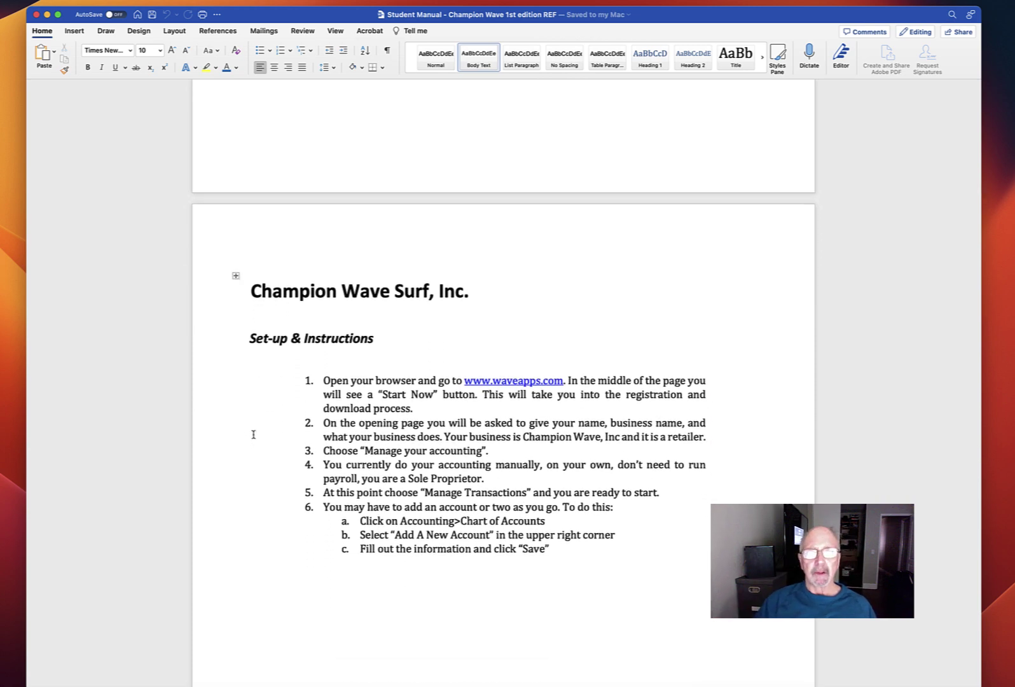
{"action": "scroll", "coordinate": [255, 437], "scroll_direction": "down", "scroll_amount": 2}
{"action": "scroll", "coordinate": [331, 331], "scroll_direction": "down", "scroll_amount": 2}
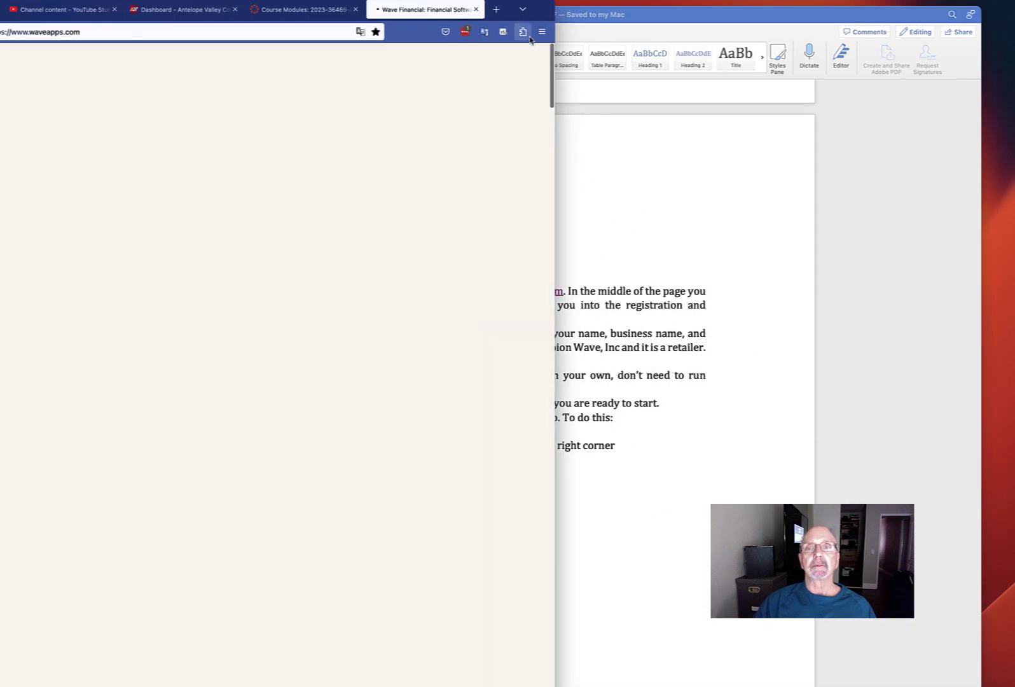
Move the Wave browser window down to uncover the manual's set-up steps.
{"action": "left_click_drag", "start_coordinate": [538, 11], "coordinate": [825, 37]}
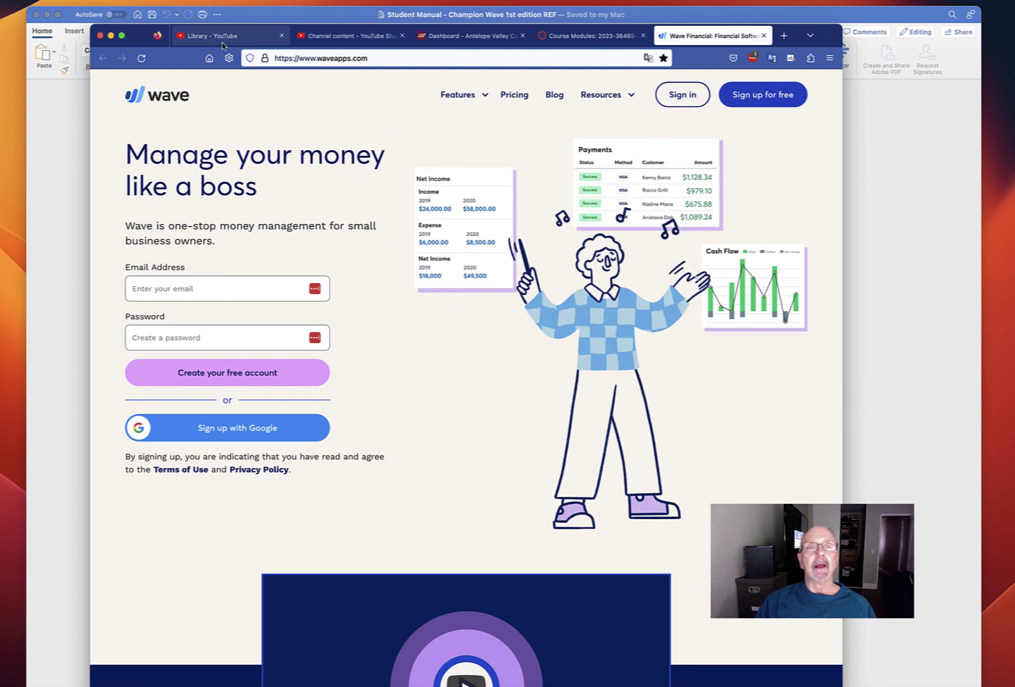
{"action": "mouse_move", "coordinate": [144, 36]}
{"action": "left_mouse_down"}
{"action": "mouse_move", "coordinate": [147, 424]}
{"action": "mouse_move", "coordinate": [147, 43]}
{"action": "left_mouse_up"}
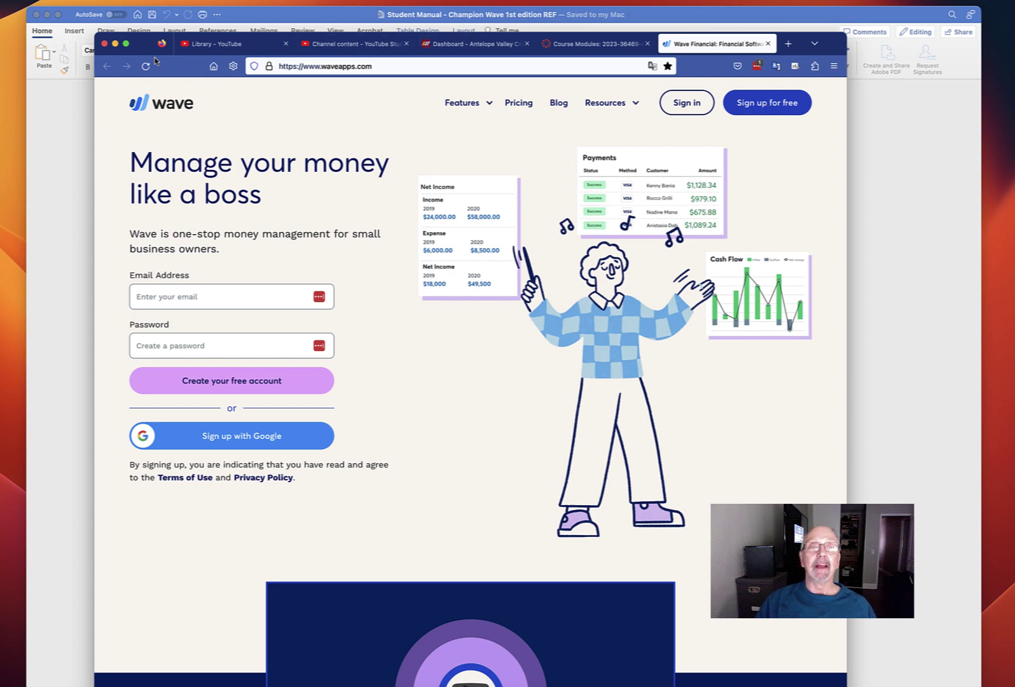
{"action": "left_click_drag", "start_coordinate": [144, 43], "coordinate": [154, 494]}
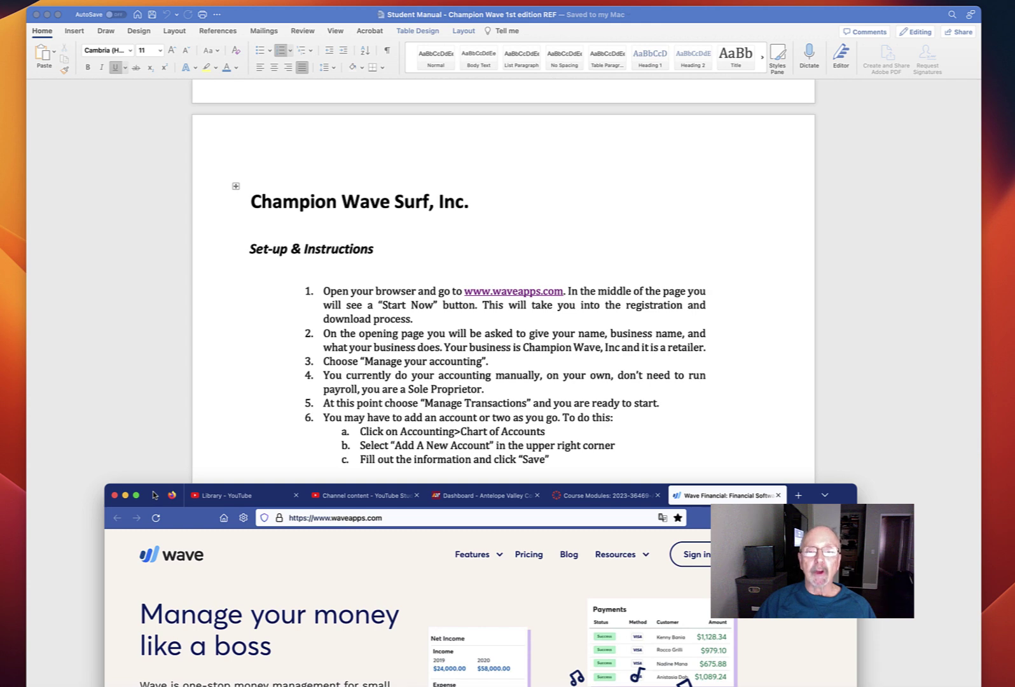
Scroll to the Data Entry page, then return the waveapps.com window over the manual.
{"action": "scroll", "coordinate": [437, 306], "scroll_direction": "down", "scroll_amount": 5}
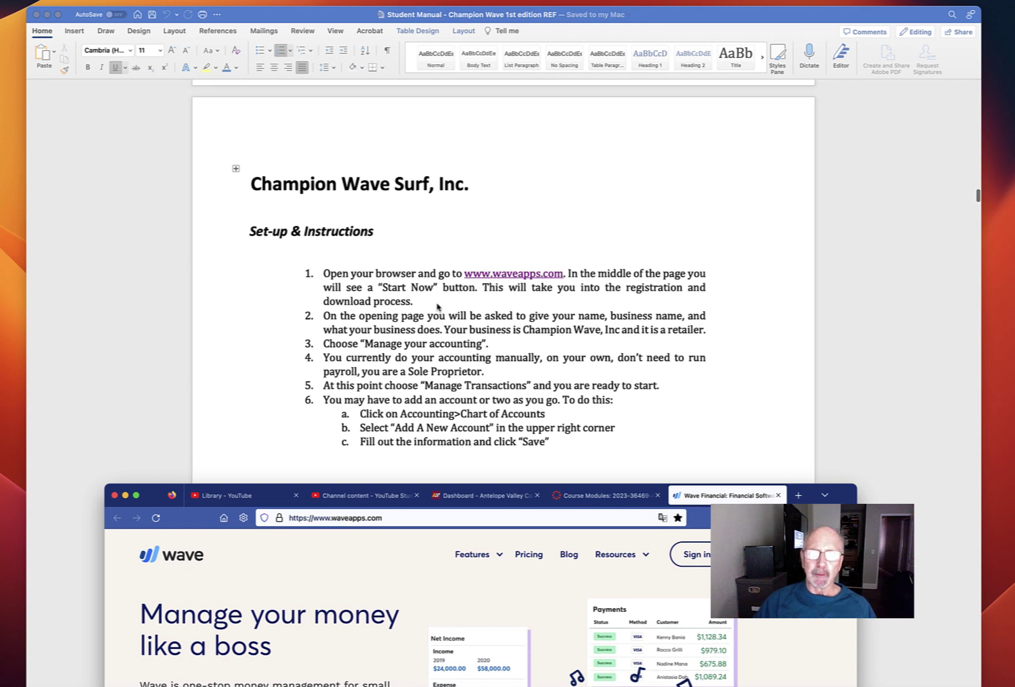
{"action": "scroll", "coordinate": [438, 307], "scroll_direction": "down", "scroll_amount": 10}
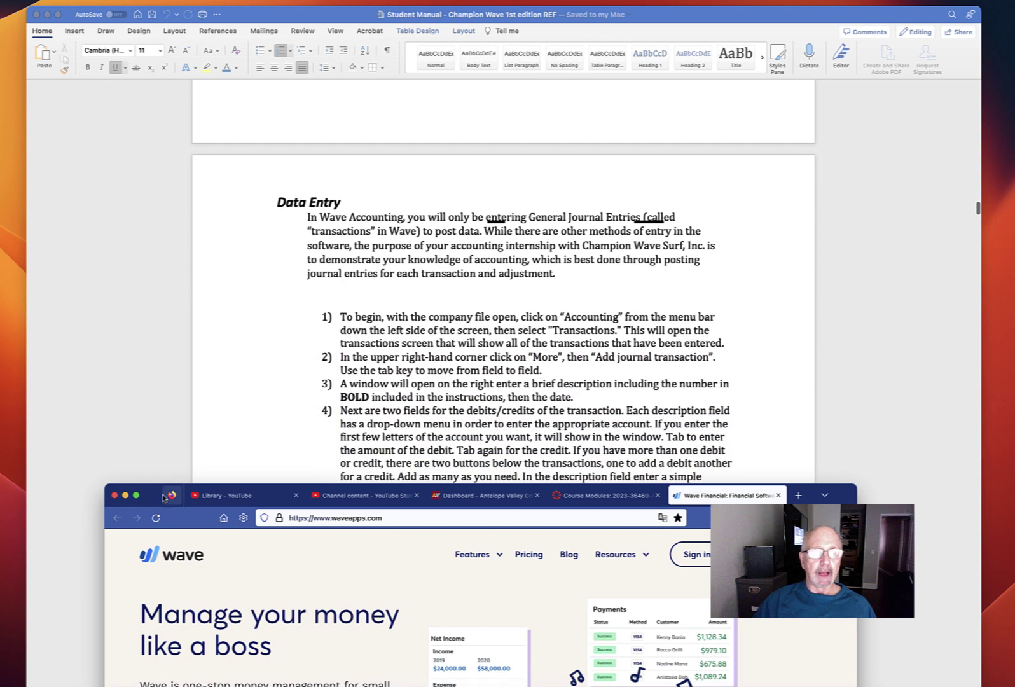
{"action": "left_click_drag", "start_coordinate": [153, 496], "coordinate": [159, 28]}
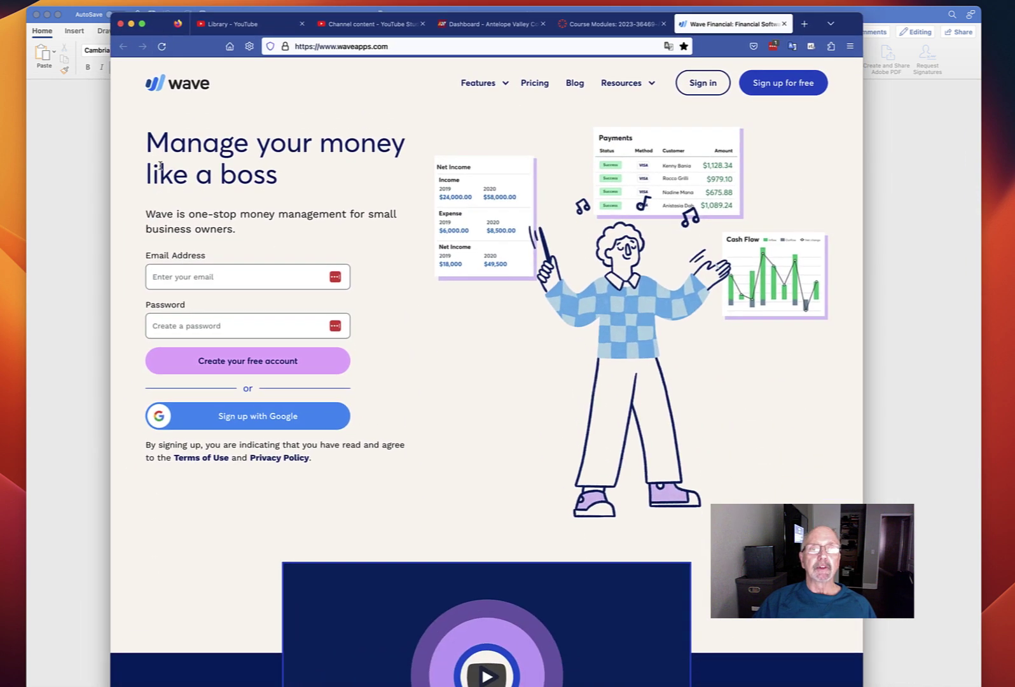
Sign in to Wave Accounting and dismiss the Wave Money promotion.
{"action": "left_click", "coordinate": [701, 84]}
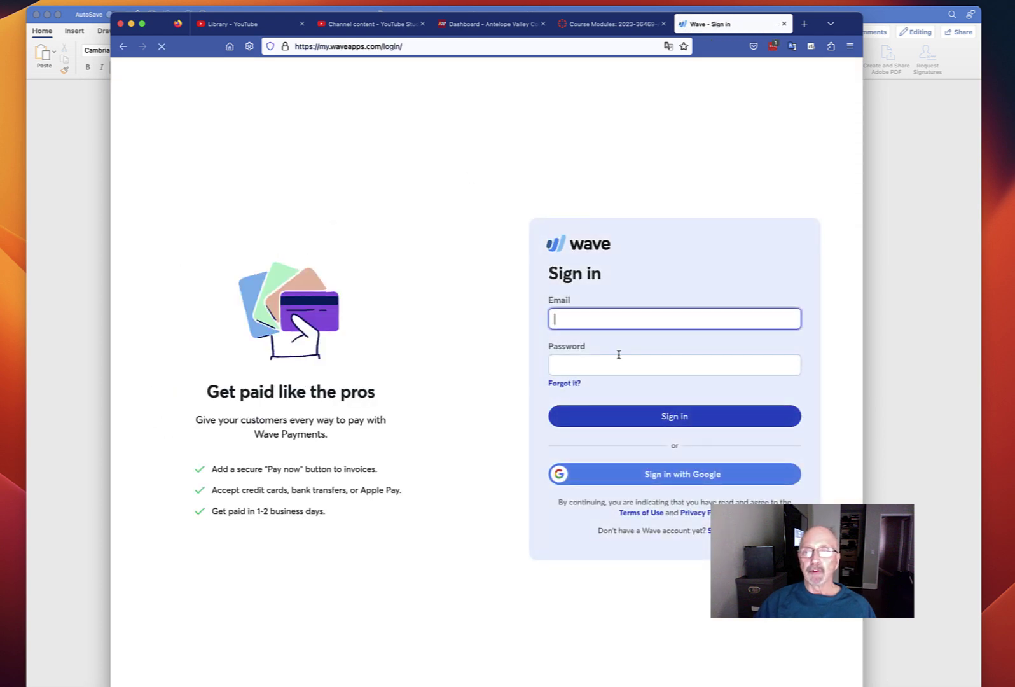
{"action": "left_click", "coordinate": [655, 420]}
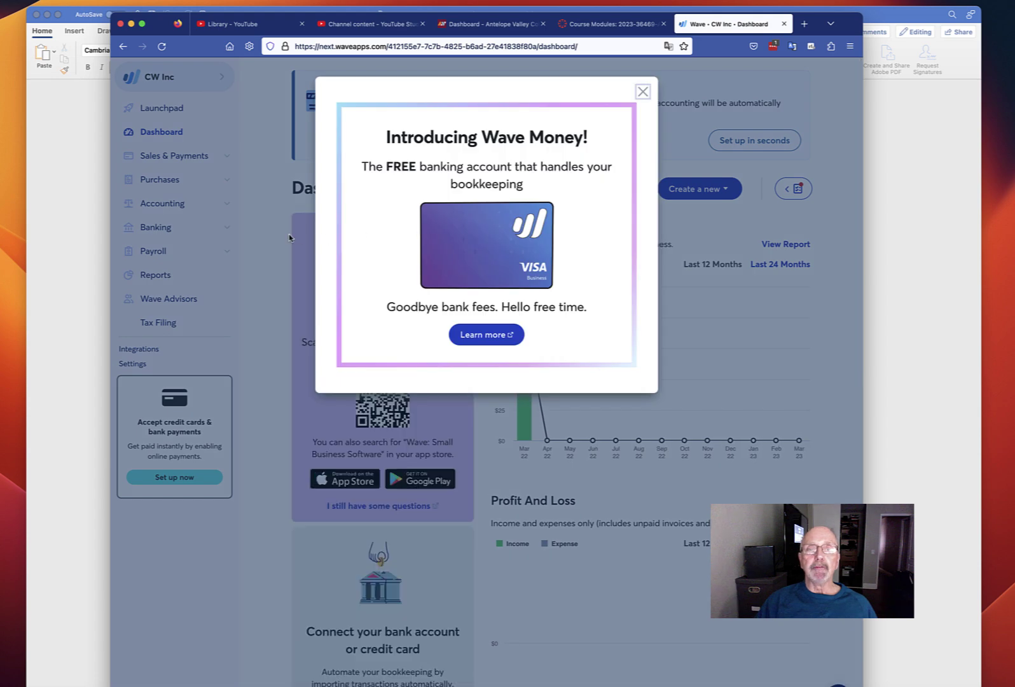
{"action": "left_click", "coordinate": [643, 92]}
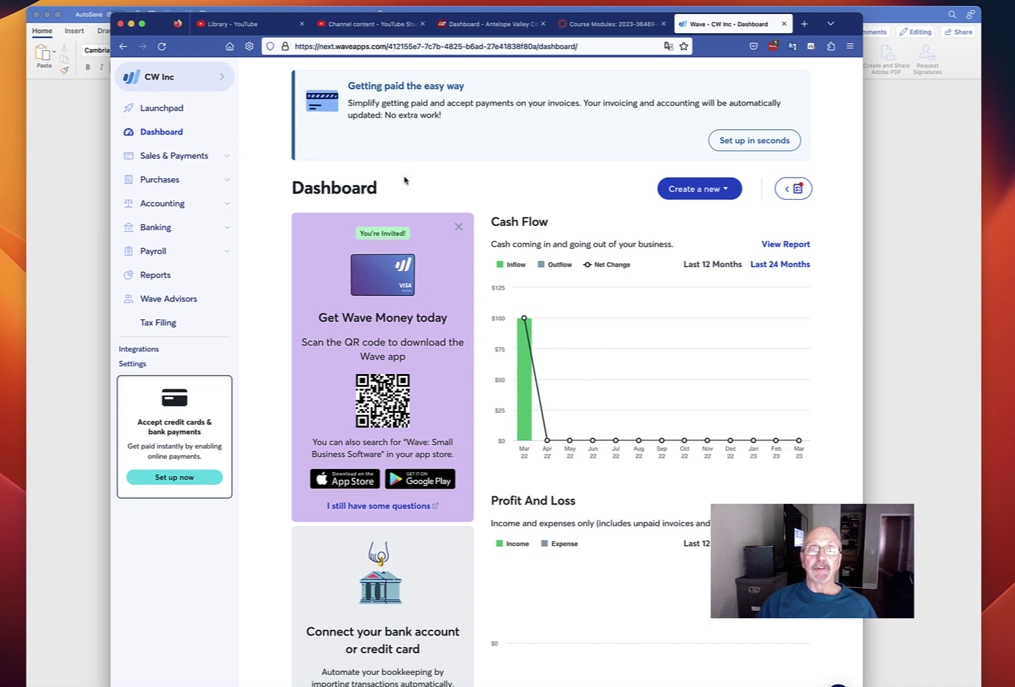
Open the CW Inc Accounting Transactions list and show the account's businesses.
{"action": "left_click", "coordinate": [142, 201]}
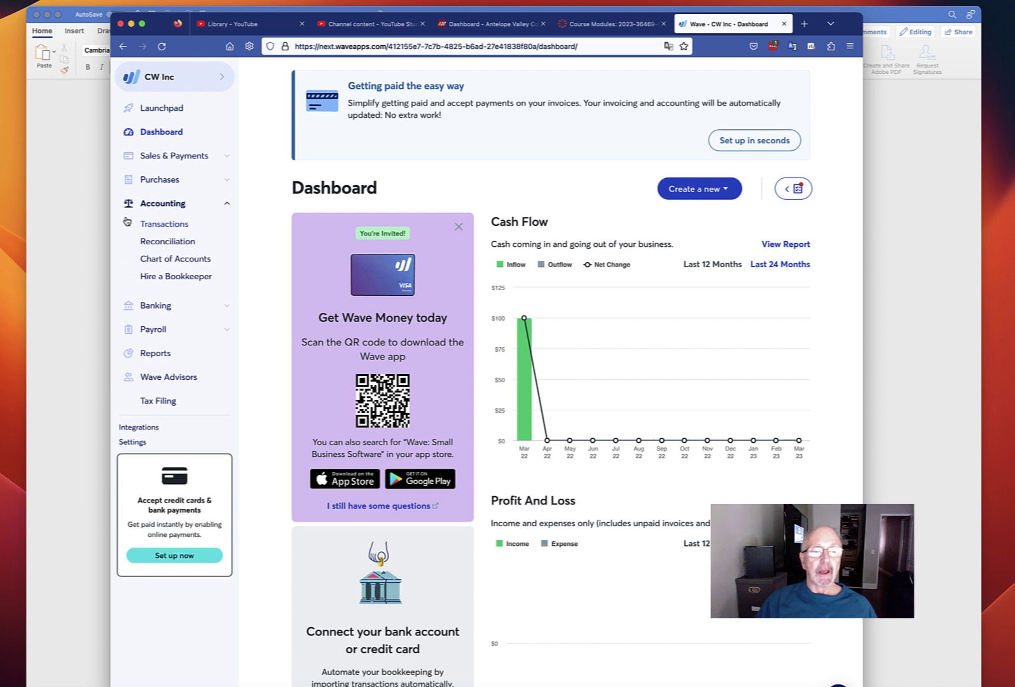
{"action": "left_click", "coordinate": [159, 223]}
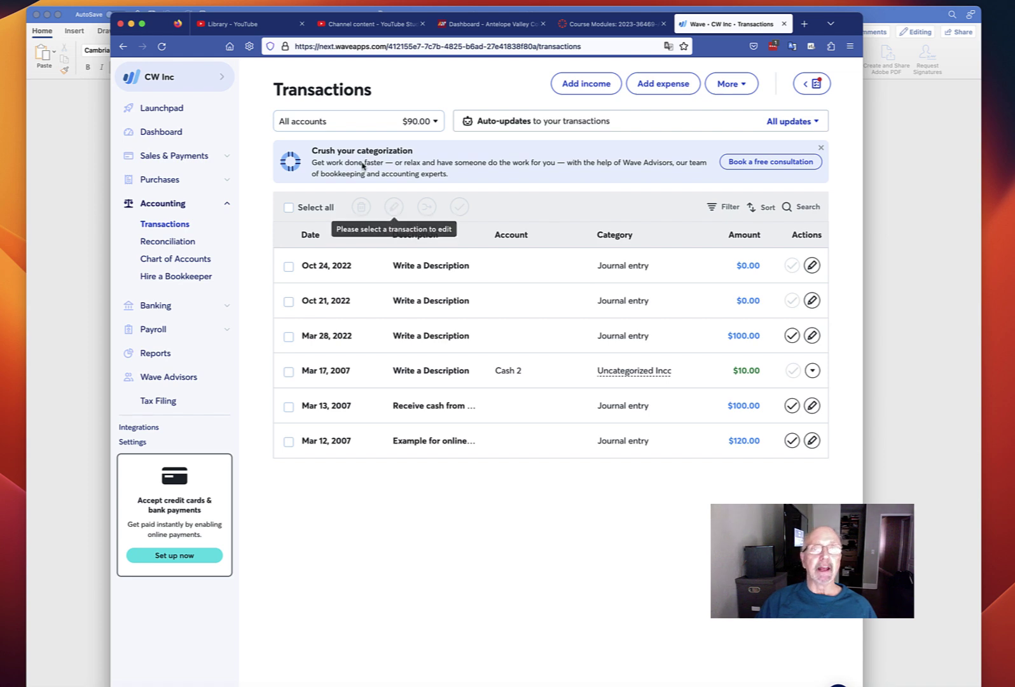
{"action": "left_click", "coordinate": [199, 82]}
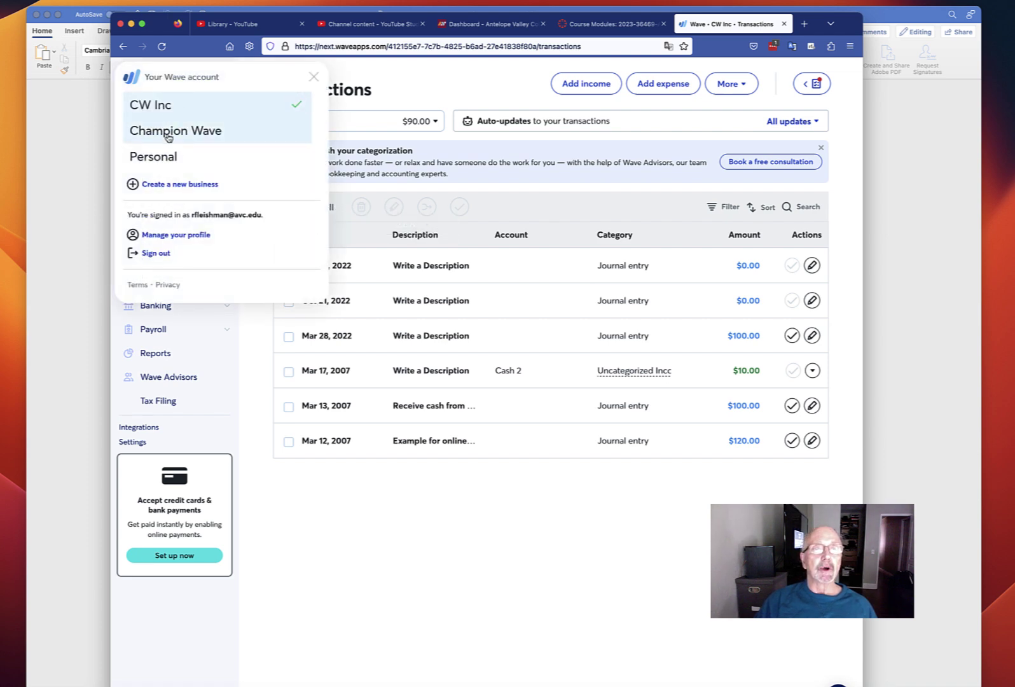
Switch to the Champion Wave business and open its Accounting Transactions list.
{"action": "left_click", "coordinate": [169, 135]}
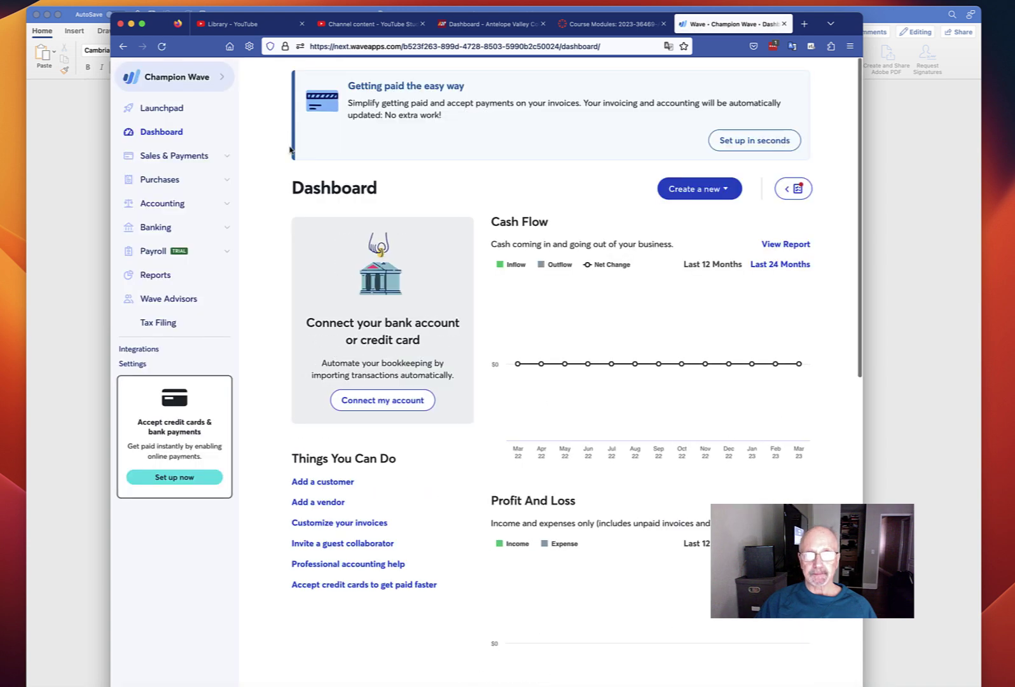
{"action": "left_click", "coordinate": [156, 203]}
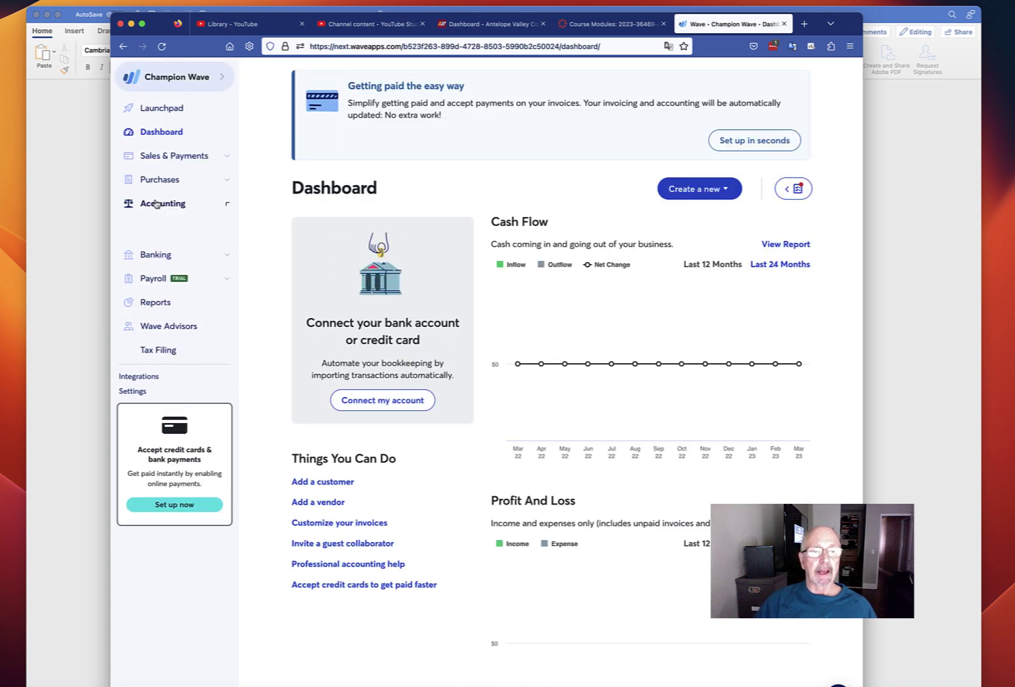
{"action": "left_click", "coordinate": [158, 226]}
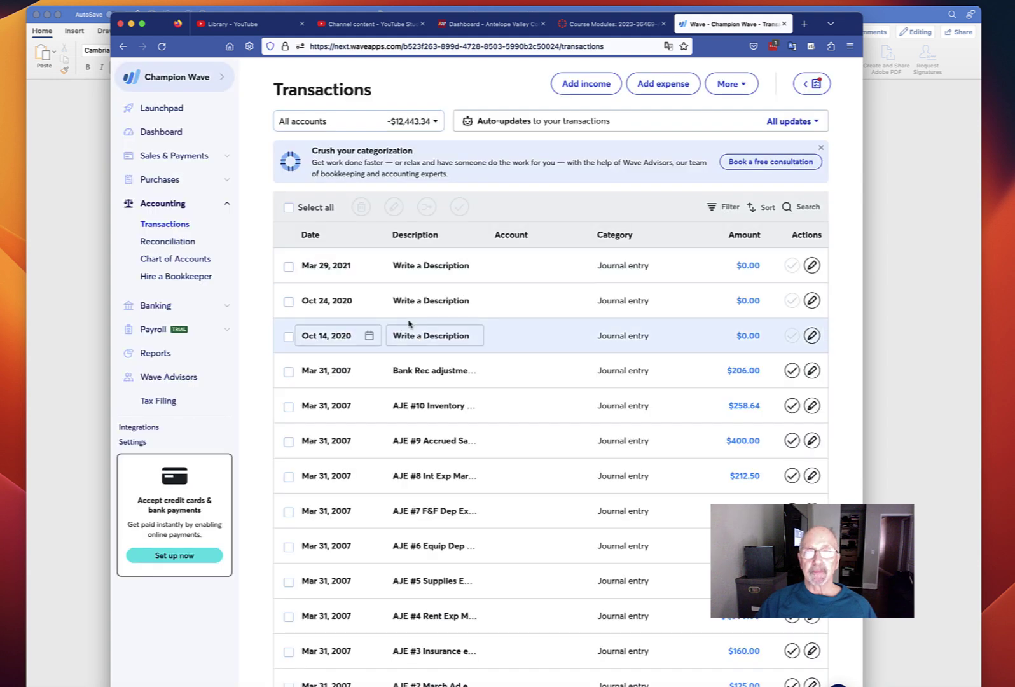
Scroll down to the Feb 28, 2007 Balance forward entry, leaving its description unchanged.
{"action": "scroll", "coordinate": [409, 324], "scroll_direction": "down", "scroll_amount": 3}
{"action": "scroll", "coordinate": [409, 324], "scroll_direction": "down", "scroll_amount": 10}
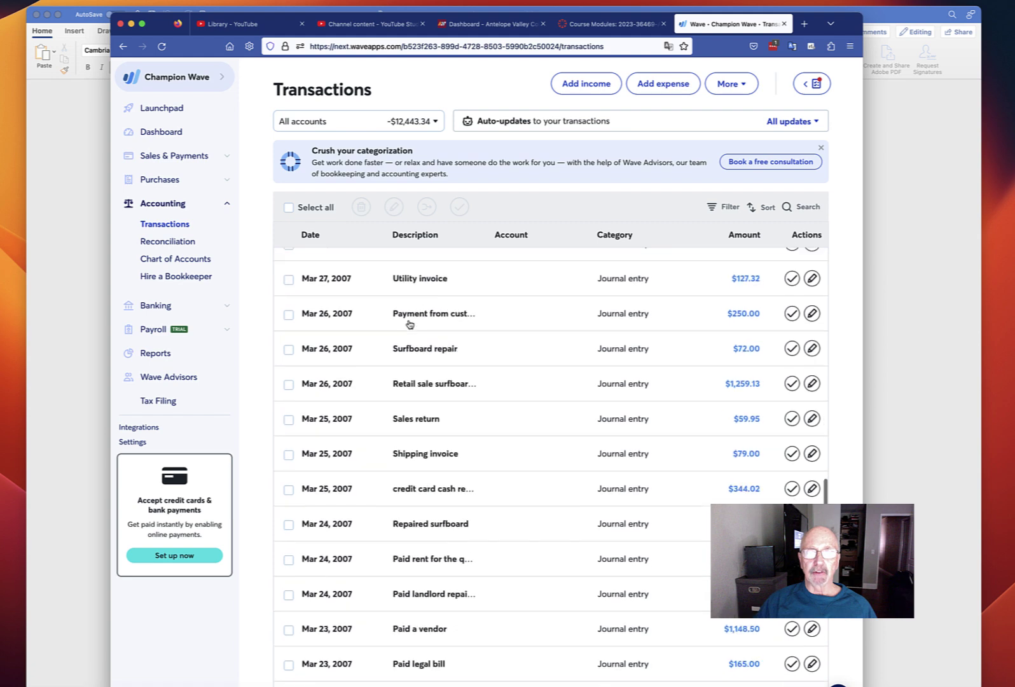
{"action": "scroll", "coordinate": [409, 324], "scroll_direction": "down", "scroll_amount": 8}
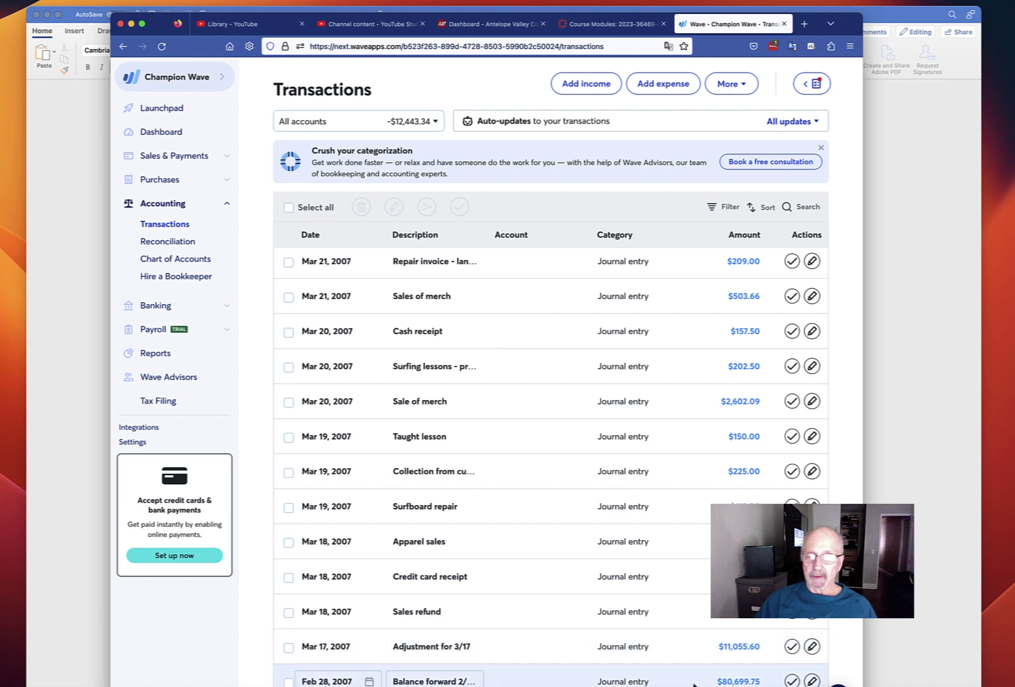
{"action": "left_click", "coordinate": [425, 682]}
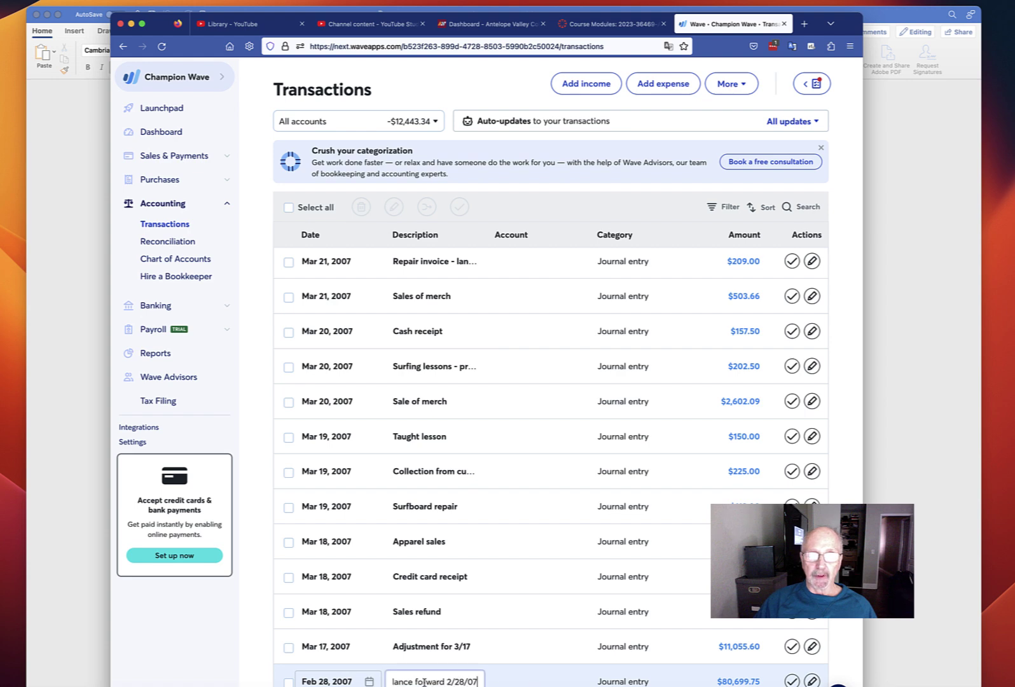
{"action": "left_click", "coordinate": [551, 683]}
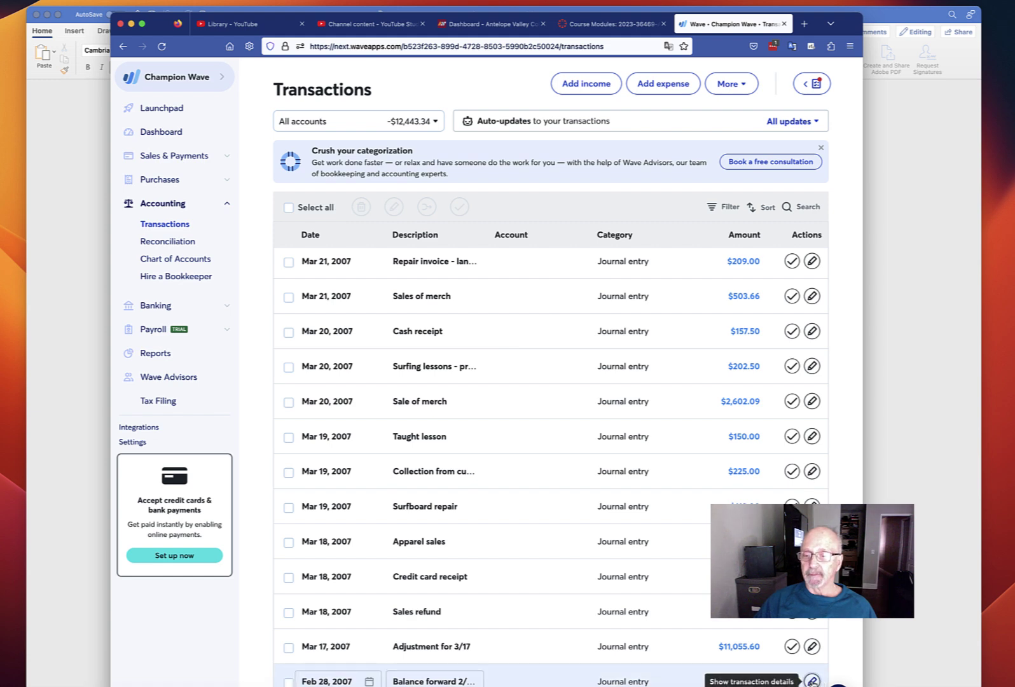
Review every debit and credit line of the Balance forward entry, then minimize Firefox.
{"action": "left_click", "coordinate": [812, 681]}
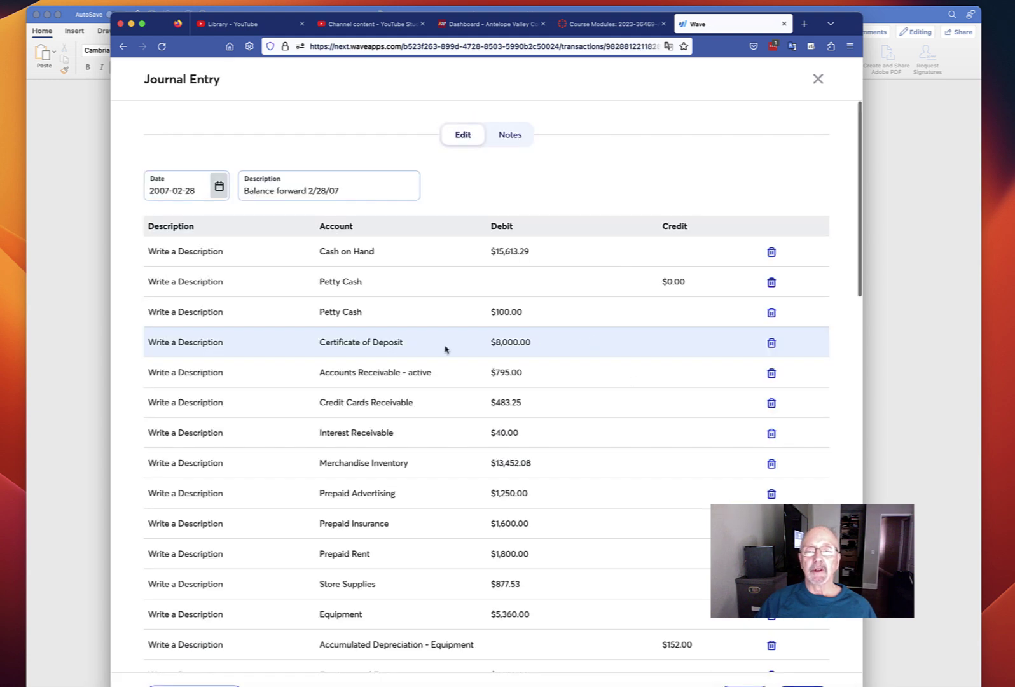
{"action": "scroll", "coordinate": [415, 360], "scroll_direction": "down", "scroll_amount": 5}
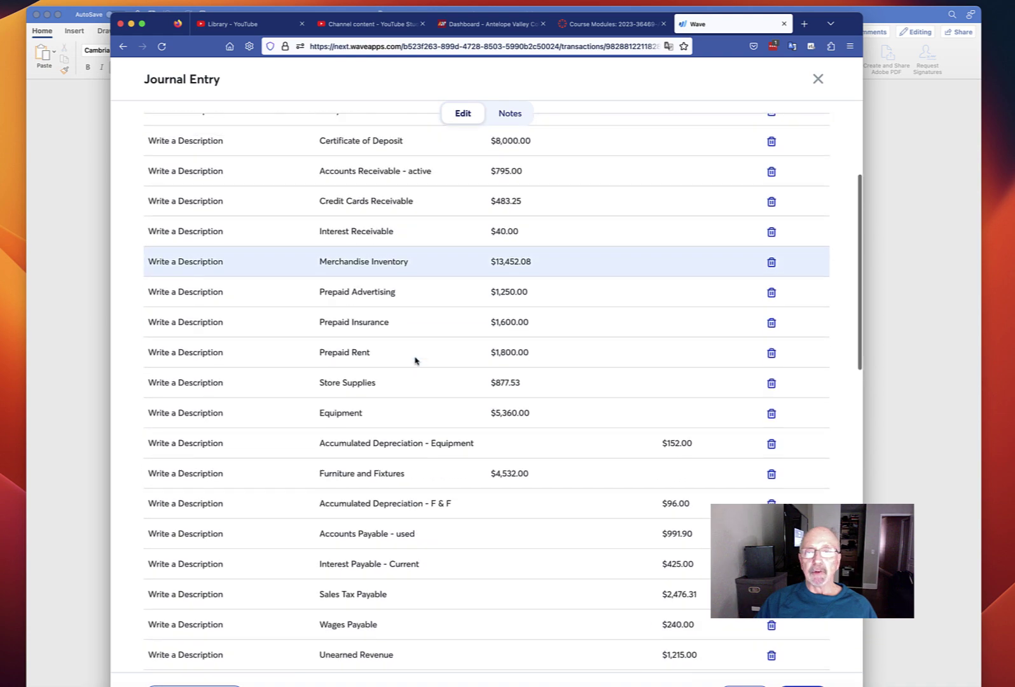
{"action": "scroll", "coordinate": [415, 361], "scroll_direction": "down", "scroll_amount": 8}
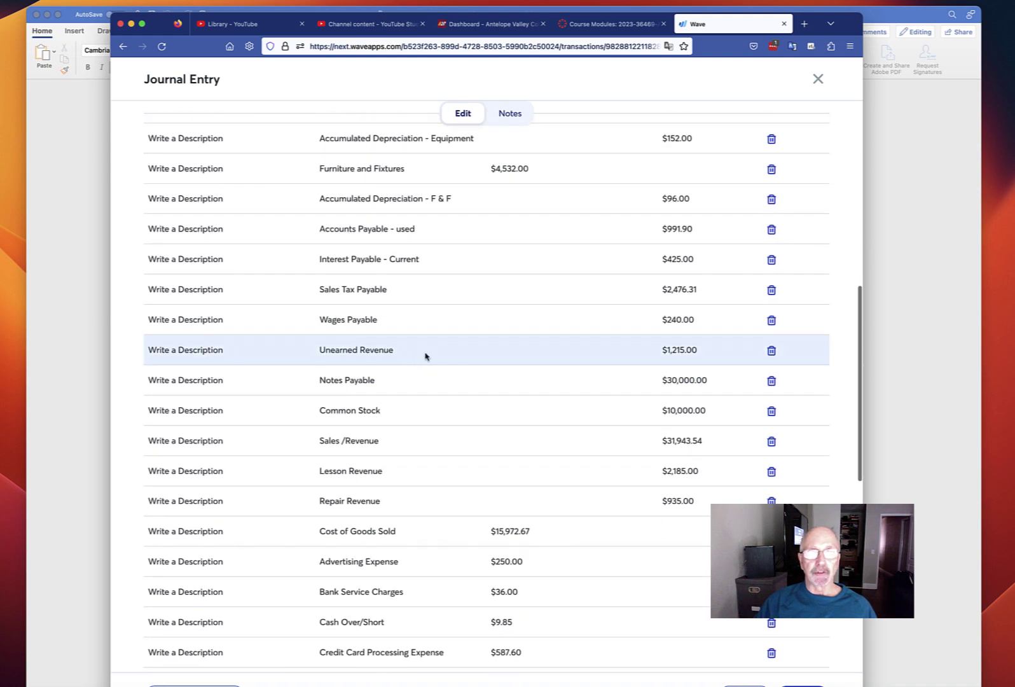
{"action": "scroll", "coordinate": [444, 358], "scroll_direction": "down", "scroll_amount": 15}
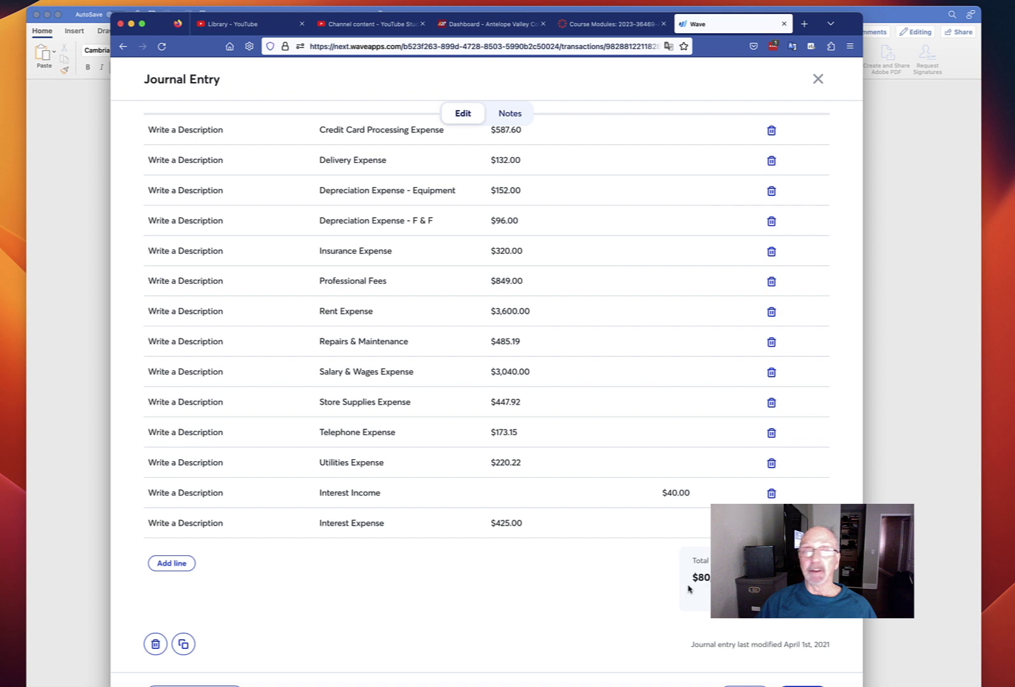
{"action": "left_click", "coordinate": [131, 25]}
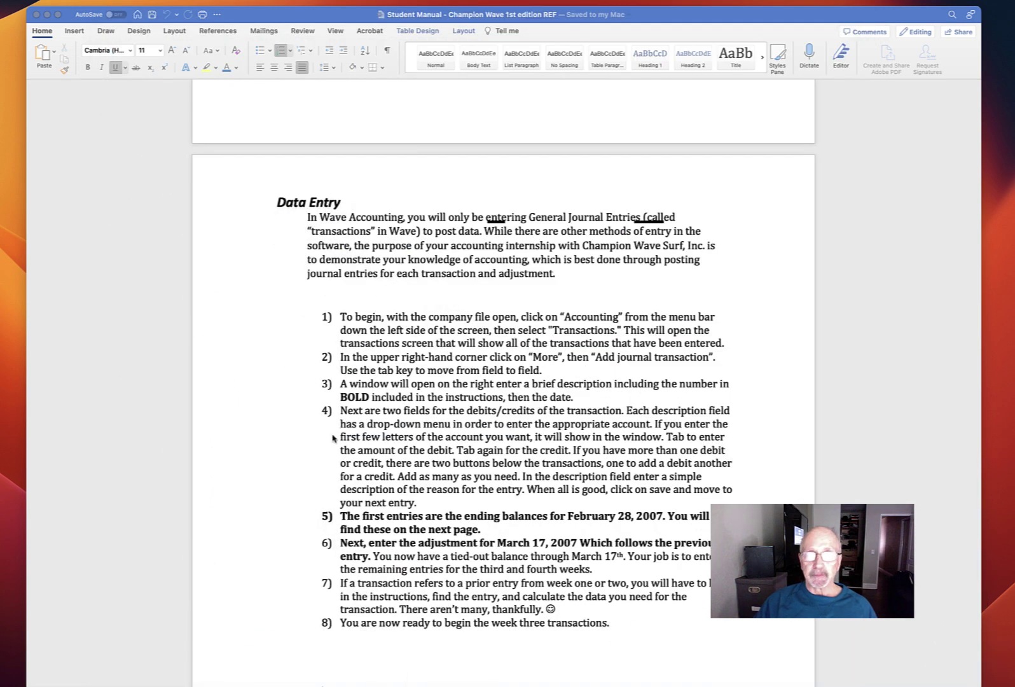
Scroll past the Data Entry steps and Trial Balance to the March 17, 2007 Adjusting Entries table.
{"action": "scroll", "coordinate": [332, 437], "scroll_direction": "down", "scroll_amount": 5}
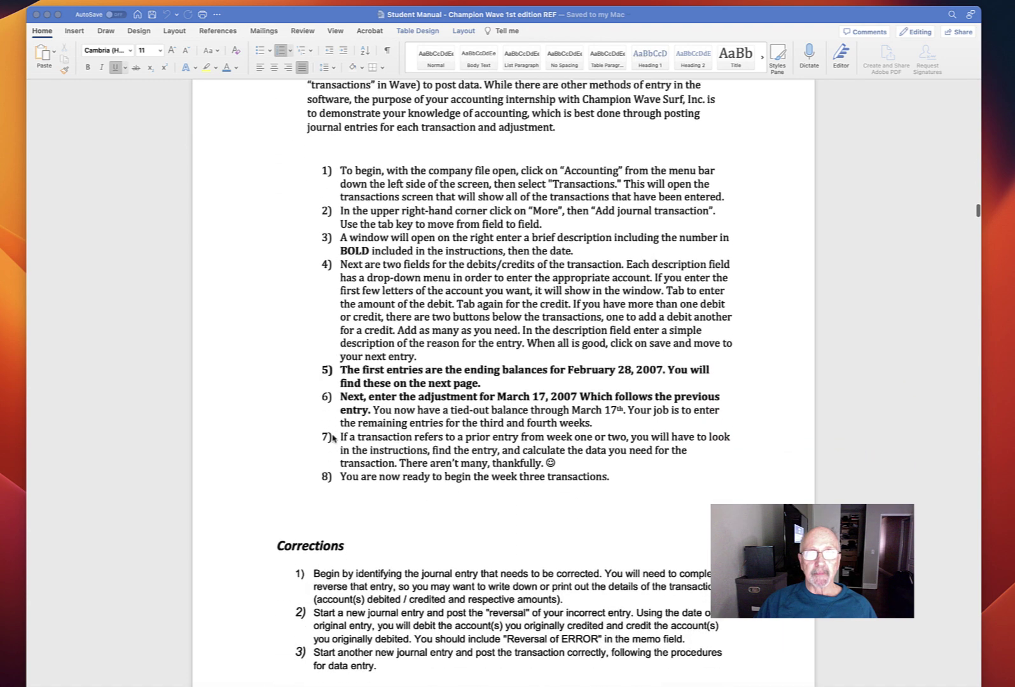
{"action": "scroll", "coordinate": [333, 438], "scroll_direction": "down", "scroll_amount": 1}
{"action": "scroll", "coordinate": [333, 437], "scroll_direction": "down", "scroll_amount": 18}
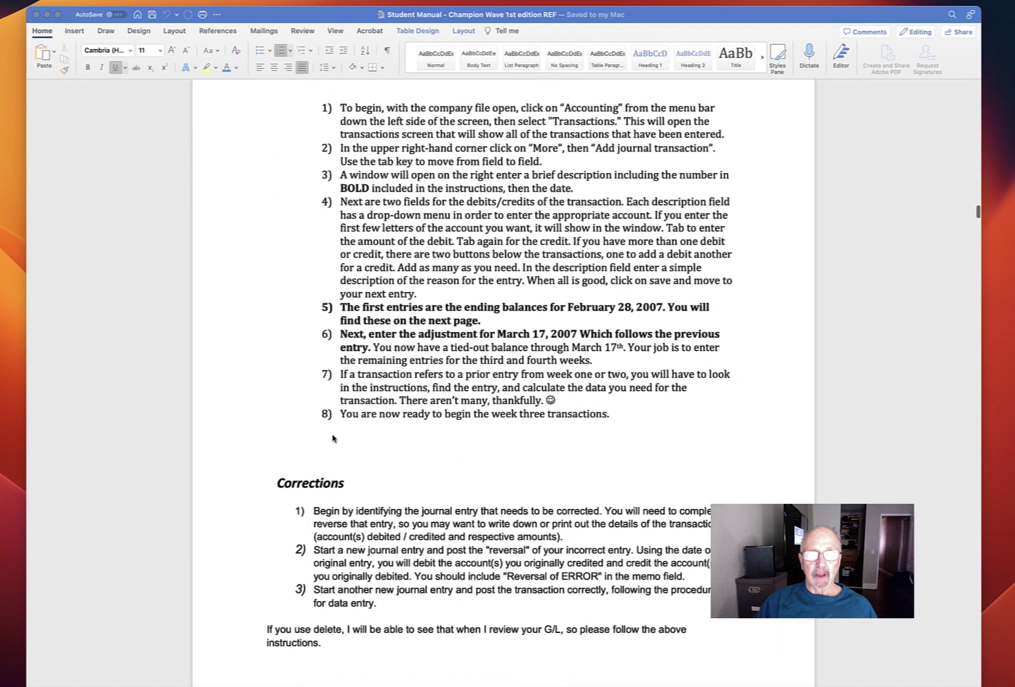
{"action": "scroll", "coordinate": [333, 437], "scroll_direction": "down", "scroll_amount": 8}
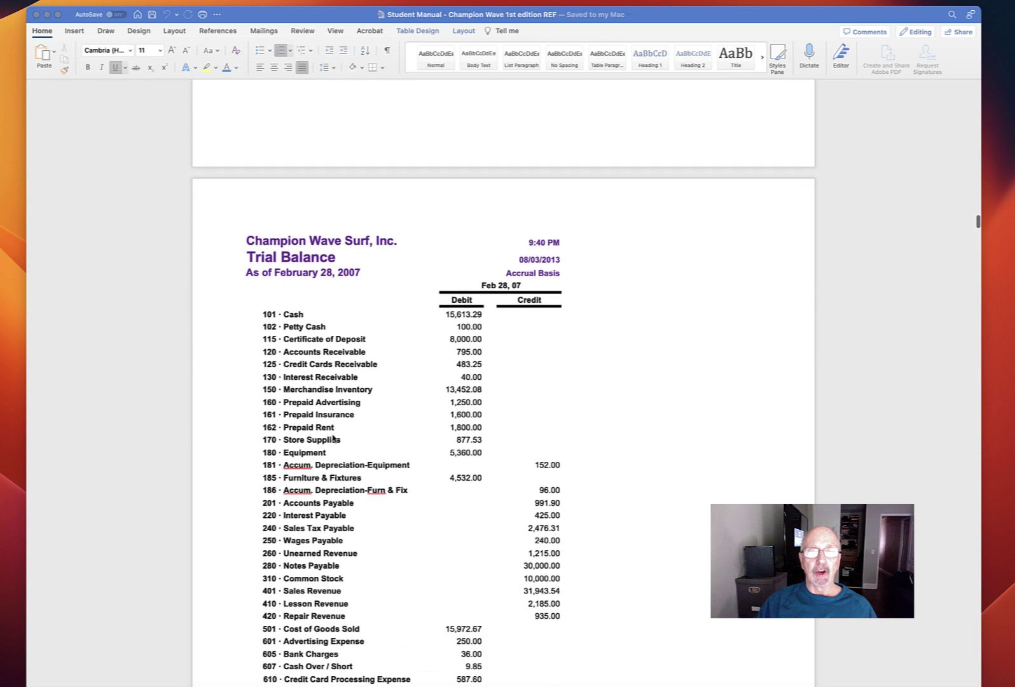
{"action": "scroll", "coordinate": [333, 437], "scroll_direction": "up", "scroll_amount": 1}
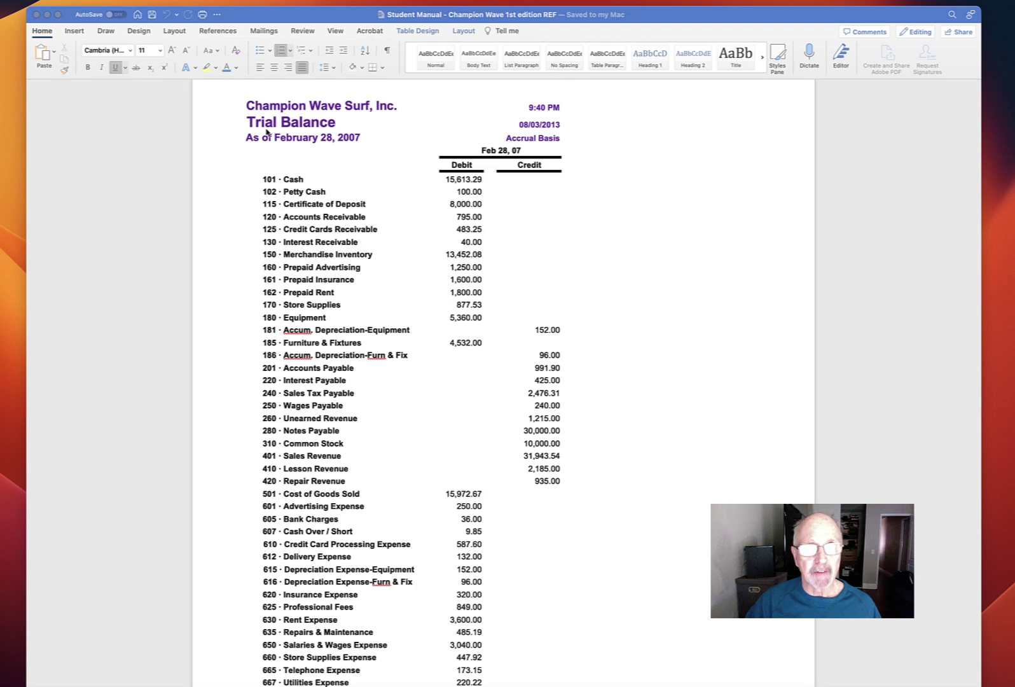
{"action": "scroll", "coordinate": [243, 287], "scroll_direction": "down", "scroll_amount": 15}
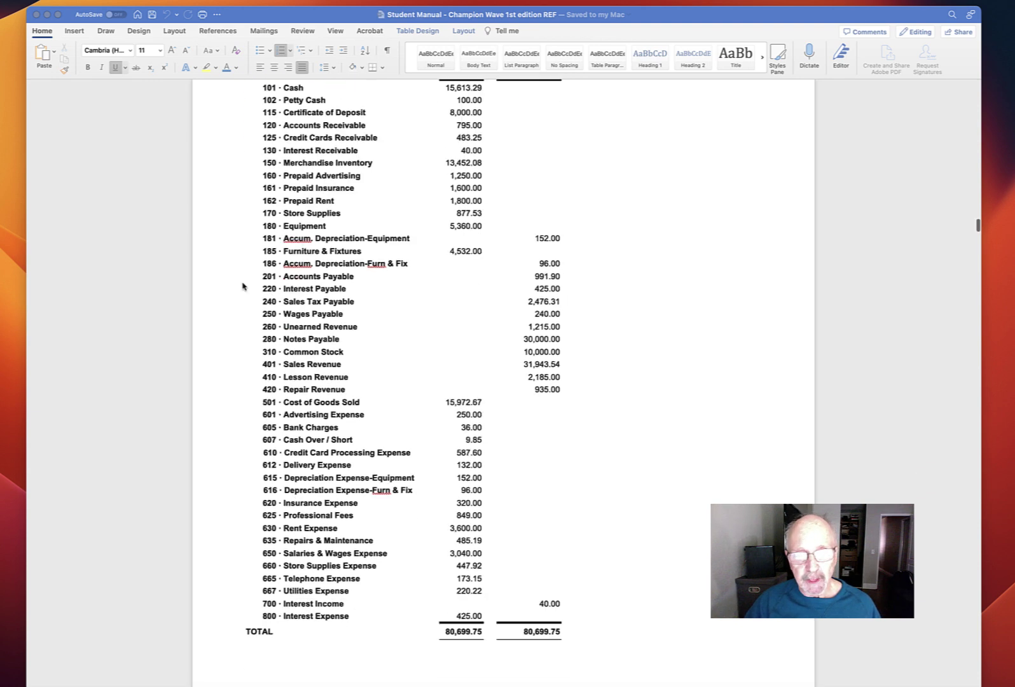
{"action": "scroll", "coordinate": [242, 287], "scroll_direction": "down", "scroll_amount": 5}
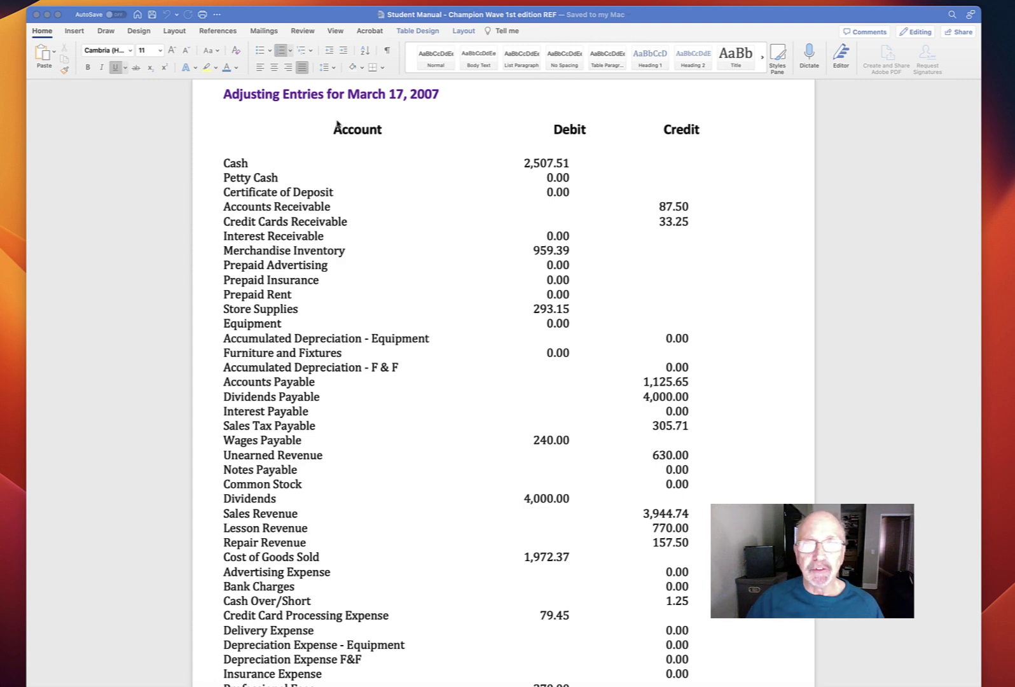
Scroll past the March 11–17 transactions and Mid-Month Review to the March 18–24 transactions page.
{"action": "scroll", "coordinate": [453, 277], "scroll_direction": "down", "scroll_amount": 10}
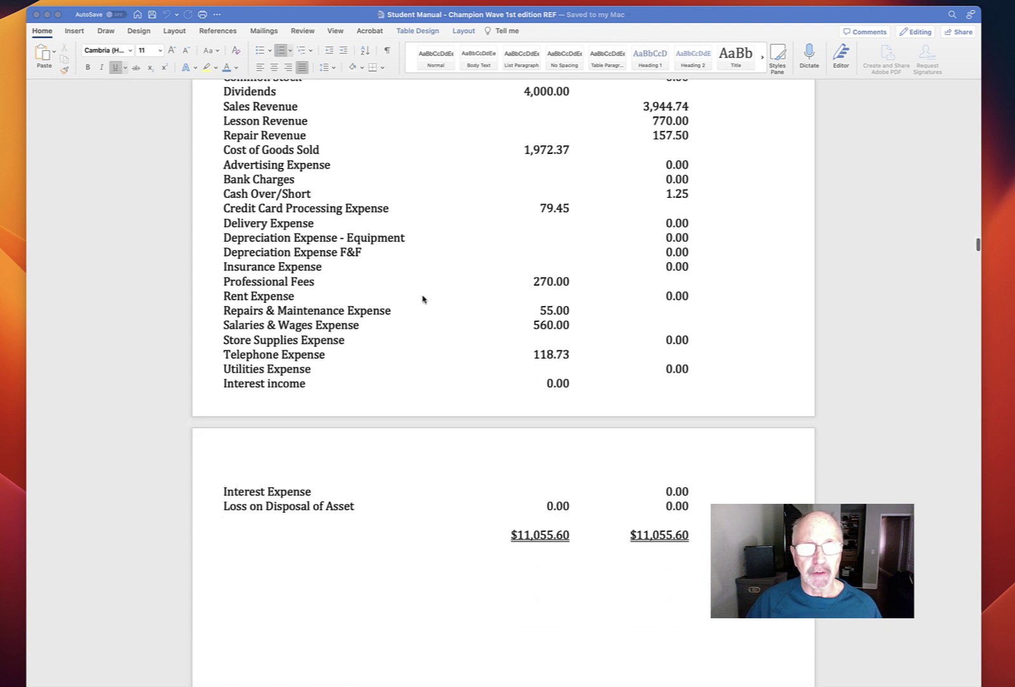
{"action": "scroll", "coordinate": [422, 299], "scroll_direction": "down", "scroll_amount": 20}
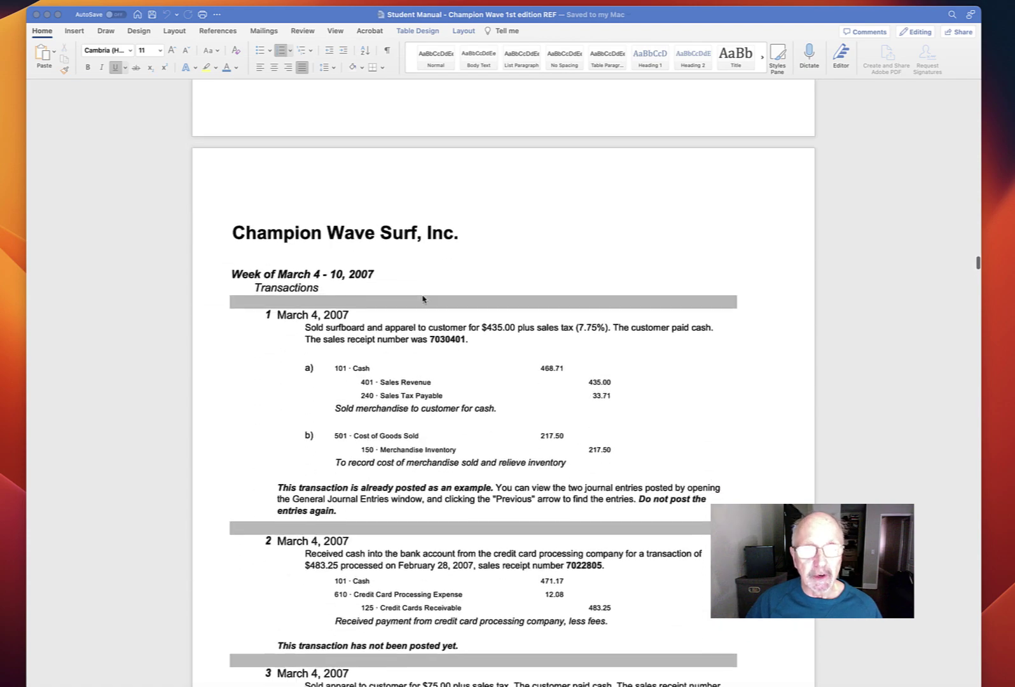
{"action": "scroll", "coordinate": [422, 299], "scroll_direction": "down", "scroll_amount": 1}
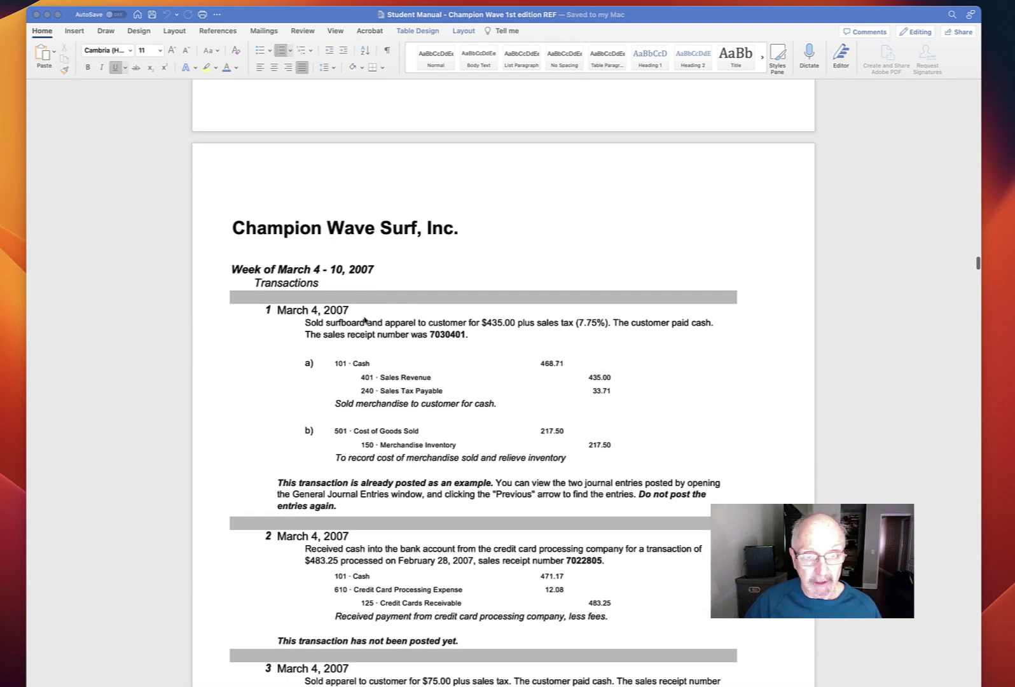
{"action": "scroll", "coordinate": [365, 320], "scroll_direction": "down", "scroll_amount": 20}
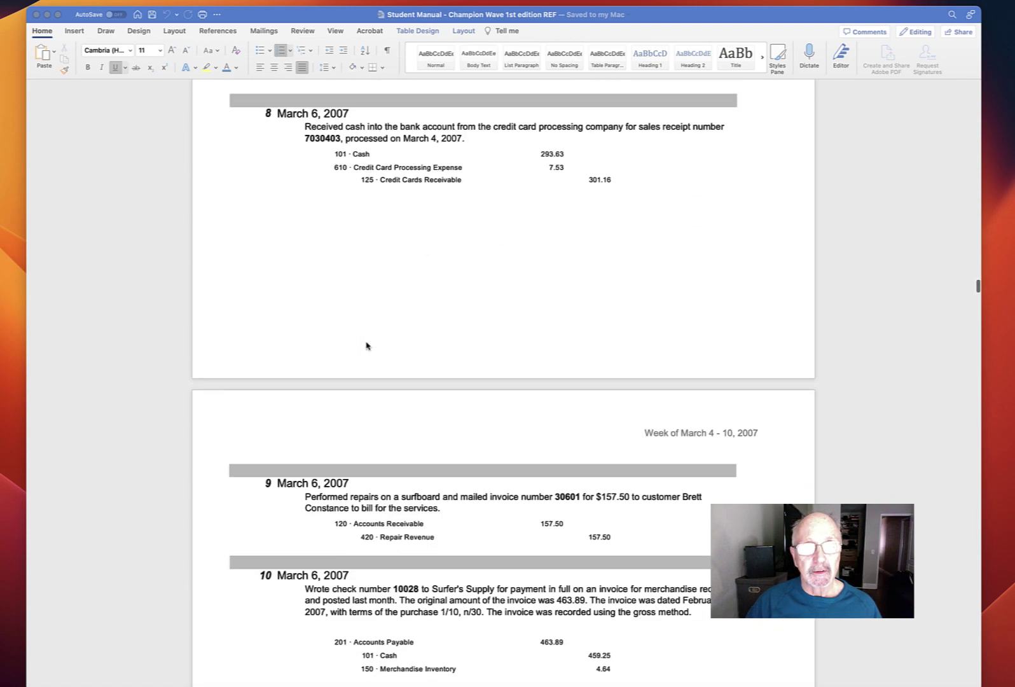
{"action": "scroll", "coordinate": [366, 346], "scroll_direction": "down", "scroll_amount": 20}
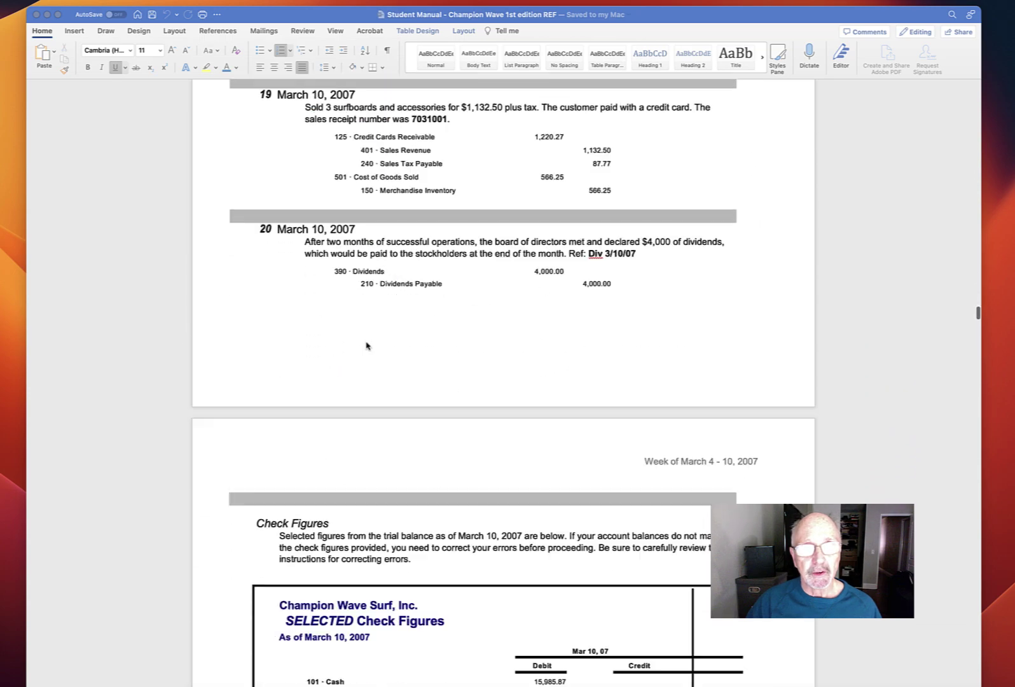
{"action": "scroll", "coordinate": [367, 345], "scroll_direction": "down", "scroll_amount": 20}
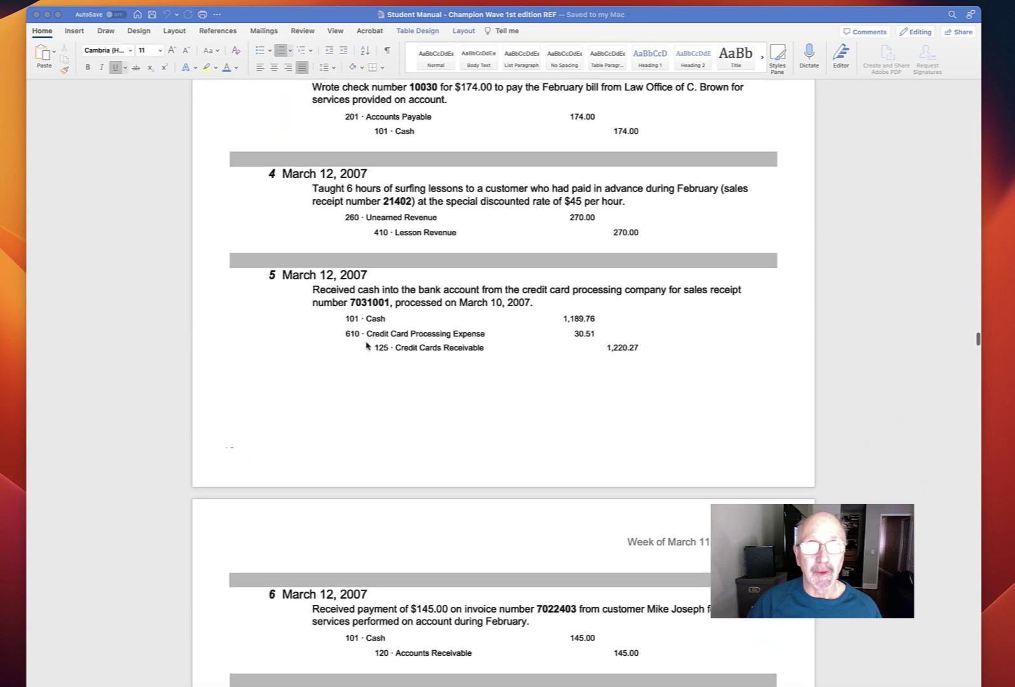
{"action": "scroll", "coordinate": [366, 345], "scroll_direction": "up", "scroll_amount": 5}
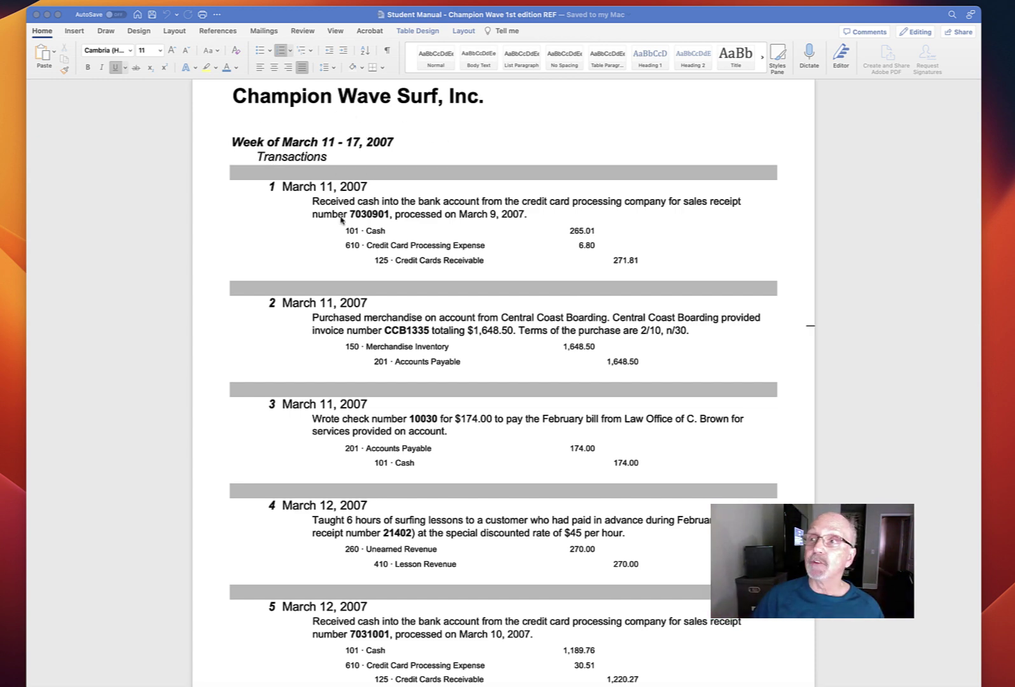
{"action": "scroll", "coordinate": [374, 310], "scroll_direction": "down", "scroll_amount": 15}
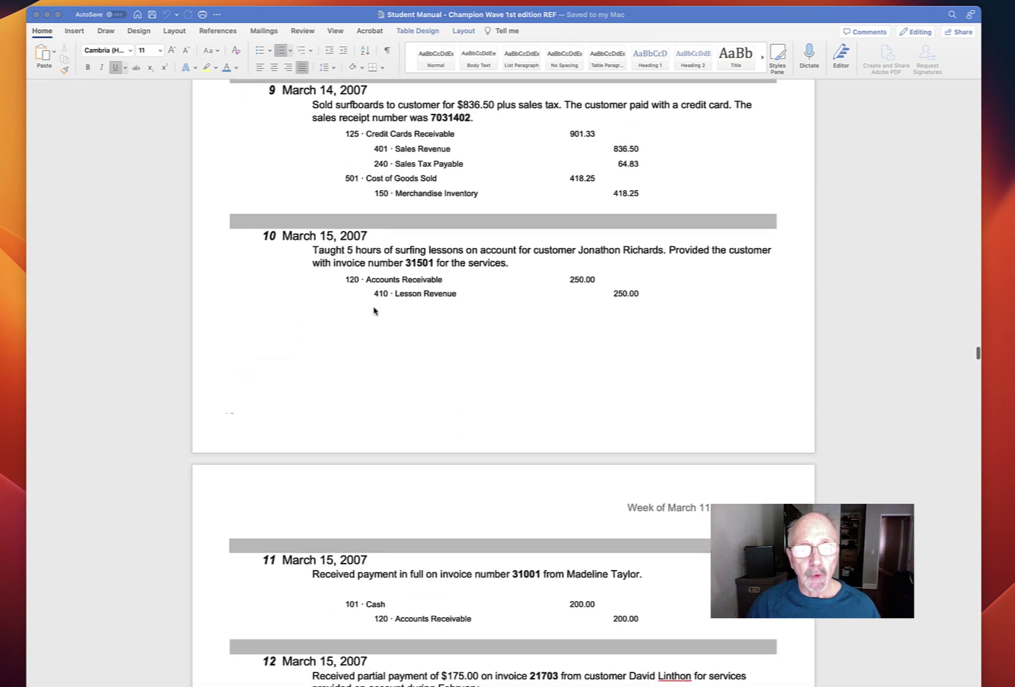
{"action": "scroll", "coordinate": [374, 310], "scroll_direction": "down", "scroll_amount": 20}
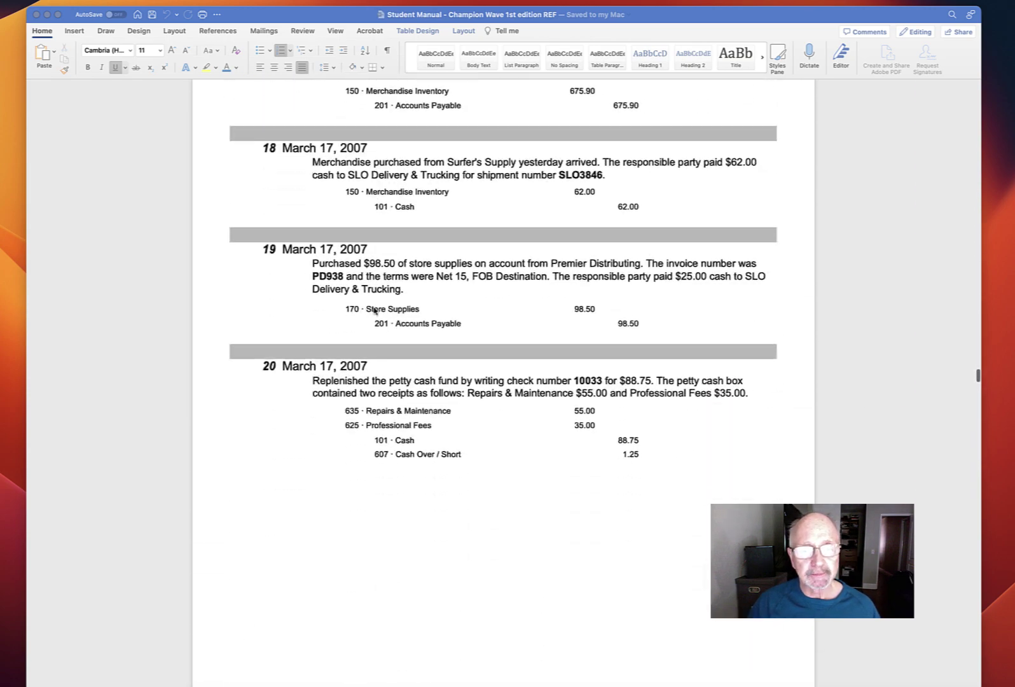
{"action": "scroll", "coordinate": [374, 311], "scroll_direction": "down", "scroll_amount": 20}
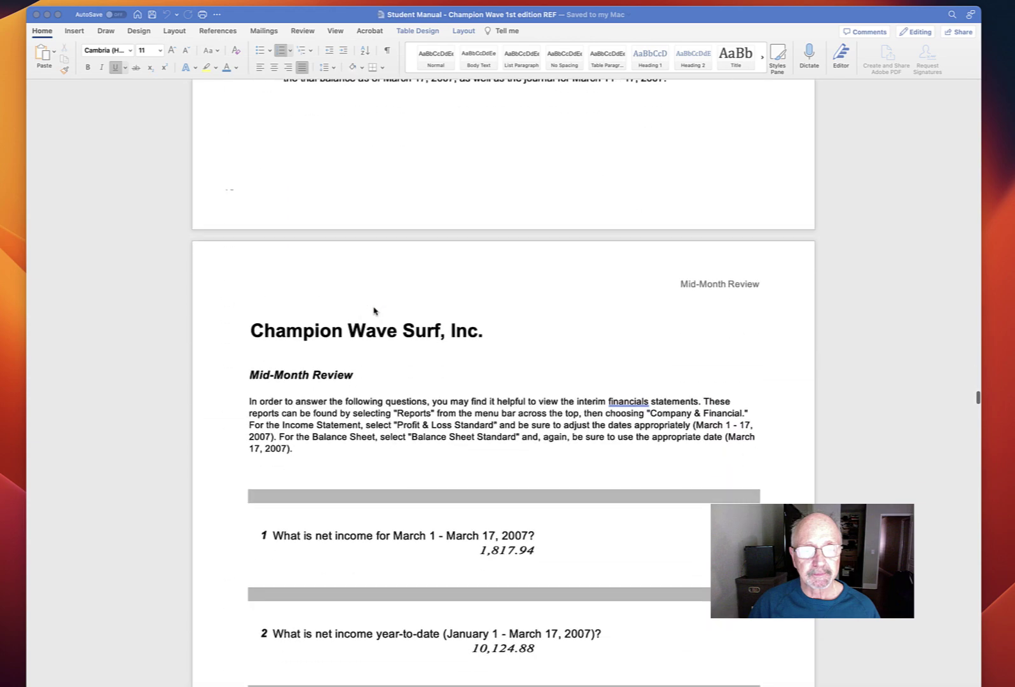
{"action": "scroll", "coordinate": [374, 310], "scroll_direction": "down", "scroll_amount": 20}
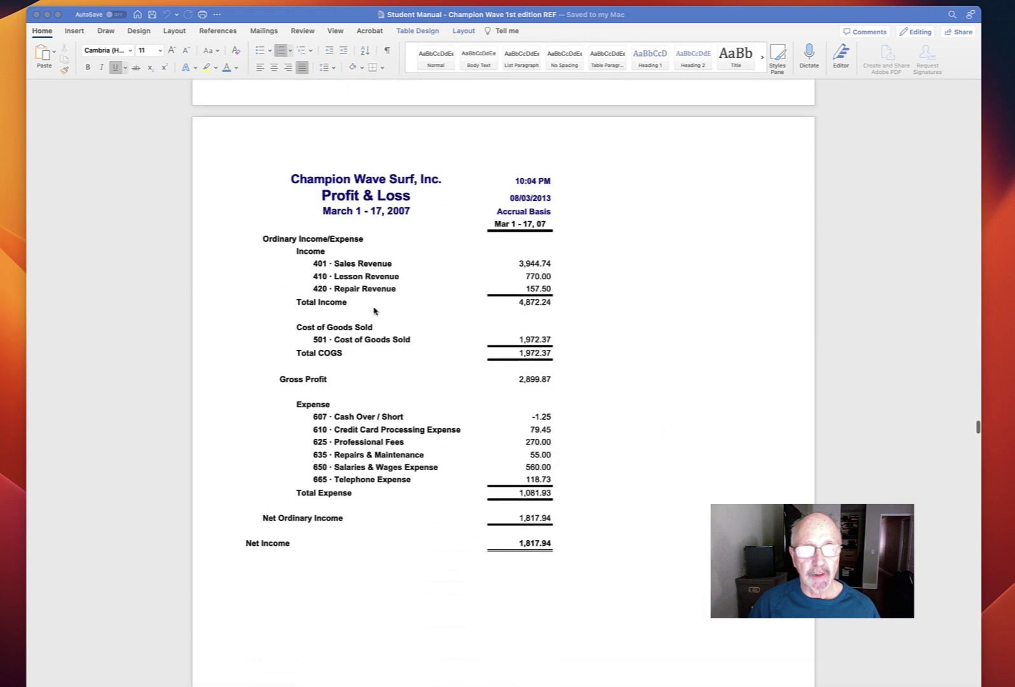
{"action": "scroll", "coordinate": [374, 310], "scroll_direction": "down", "scroll_amount": 20}
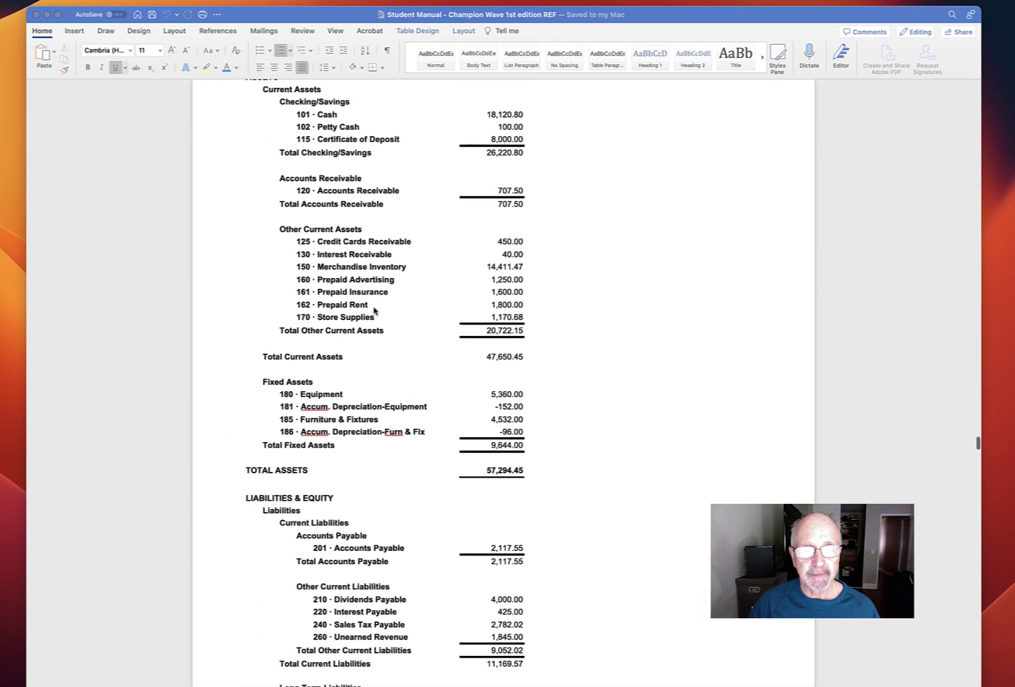
{"action": "scroll", "coordinate": [374, 310], "scroll_direction": "down", "scroll_amount": 20}
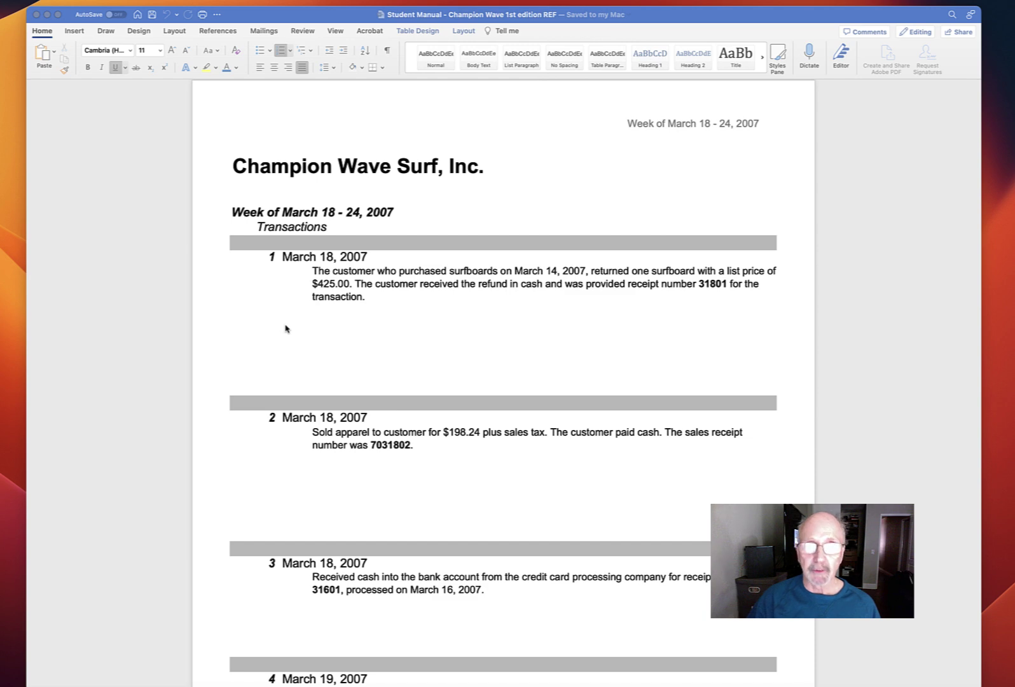
Scroll a little further in the manual past the March 18–24 transactions.
{"action": "scroll", "coordinate": [285, 328], "scroll_direction": "down", "scroll_amount": 1}
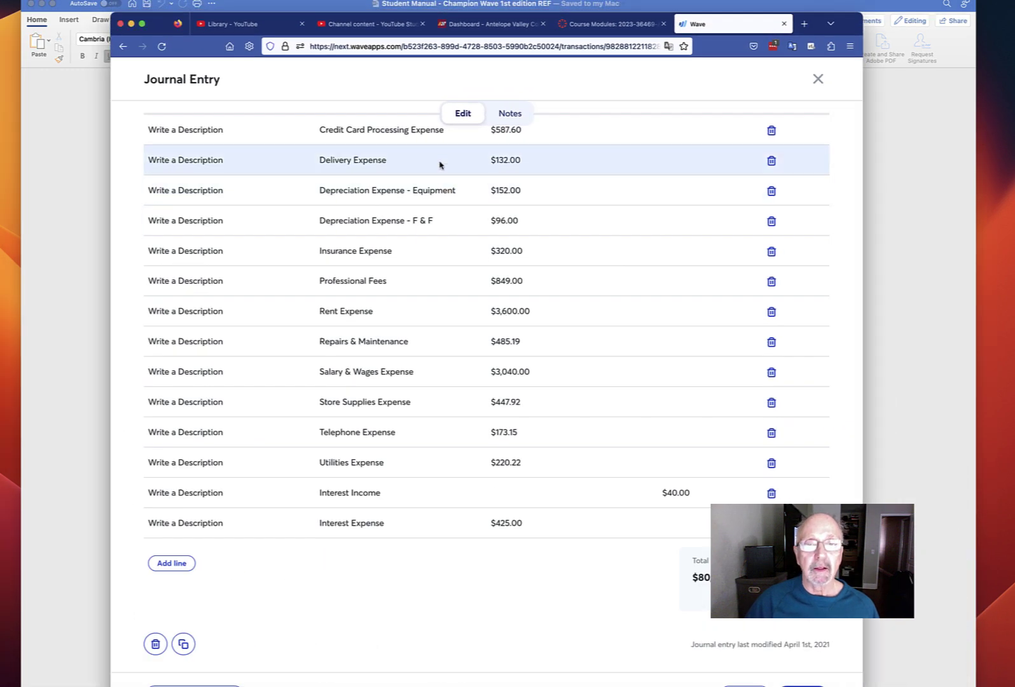
Return to the Transactions page and add a new journal transaction, dated 2023-03-15 by default.
{"action": "left_click", "coordinate": [123, 46]}
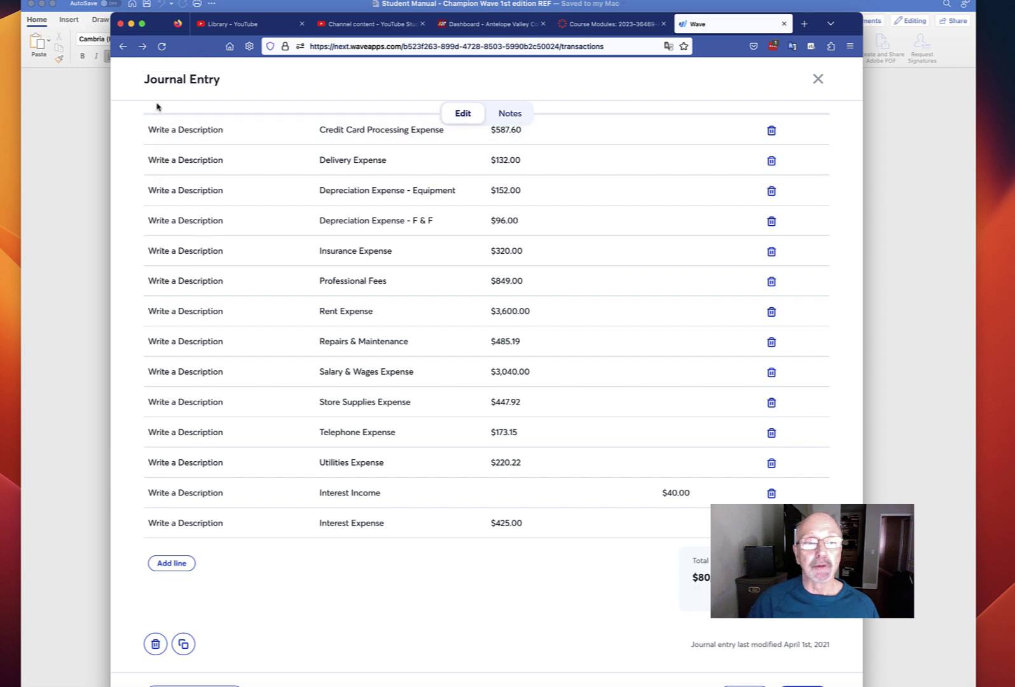
{"action": "left_click", "coordinate": [122, 47]}
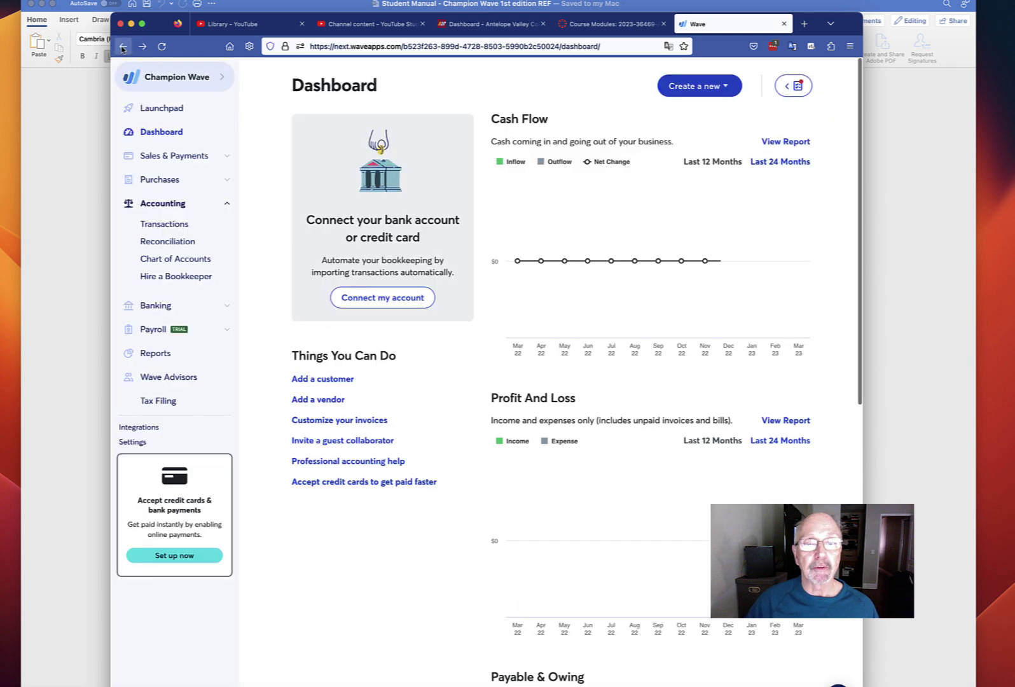
{"action": "left_click", "coordinate": [162, 226]}
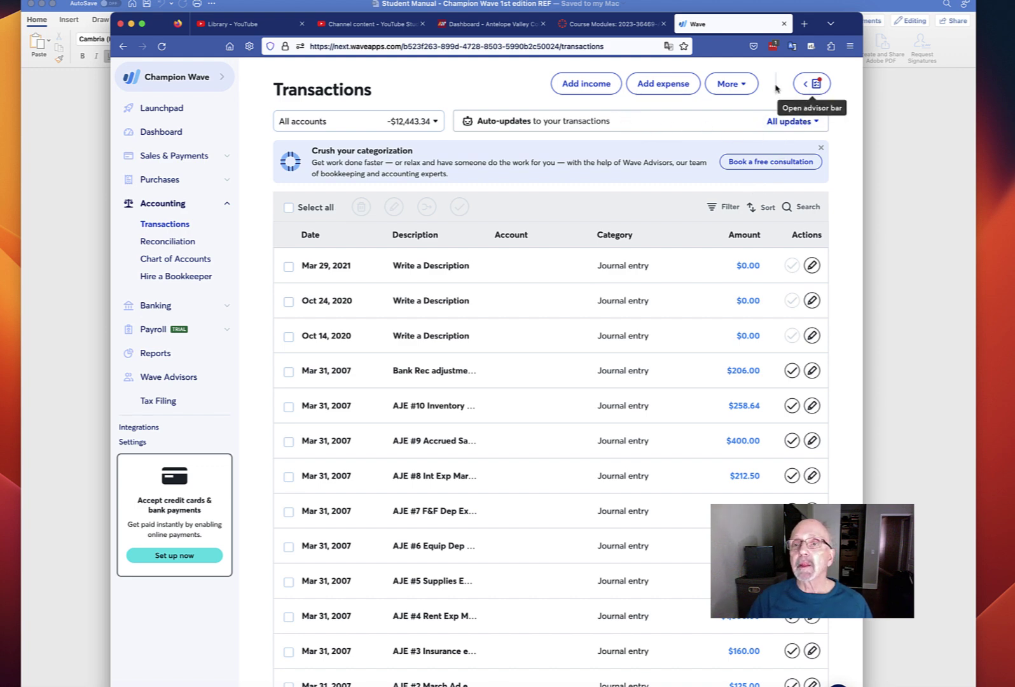
{"action": "left_click", "coordinate": [743, 85]}
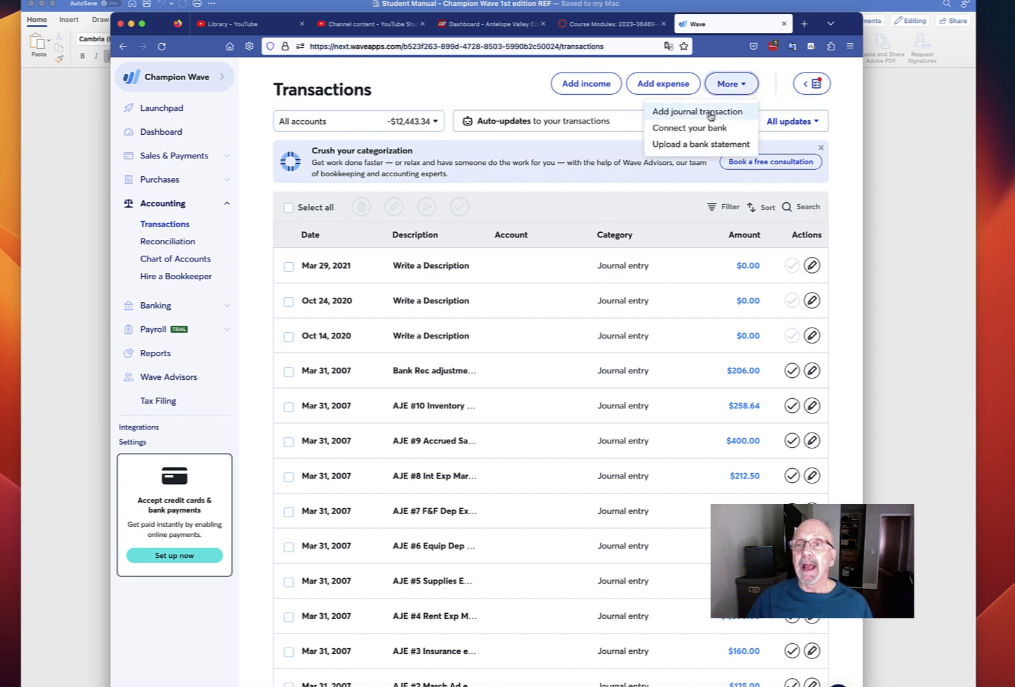
{"action": "left_click", "coordinate": [682, 183]}
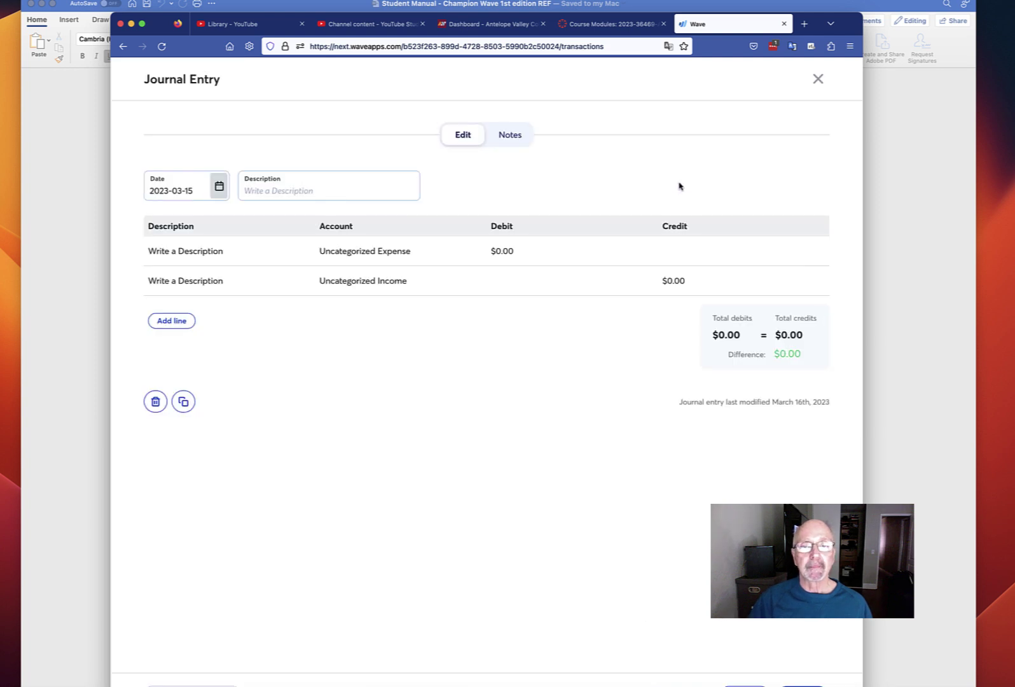
Select the new entry's 2023-03-15 date, move to Description, then bring the Word manual forward.
{"action": "left_click_drag", "start_coordinate": [199, 192], "coordinate": [144, 191]}
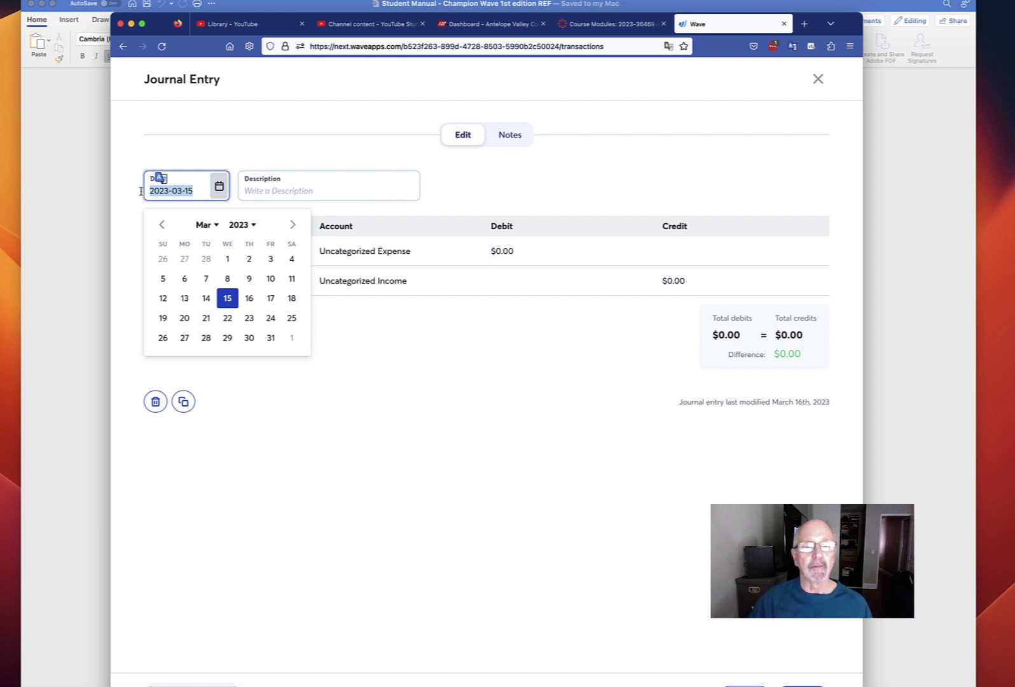
{"action": "left_click", "coordinate": [310, 188]}
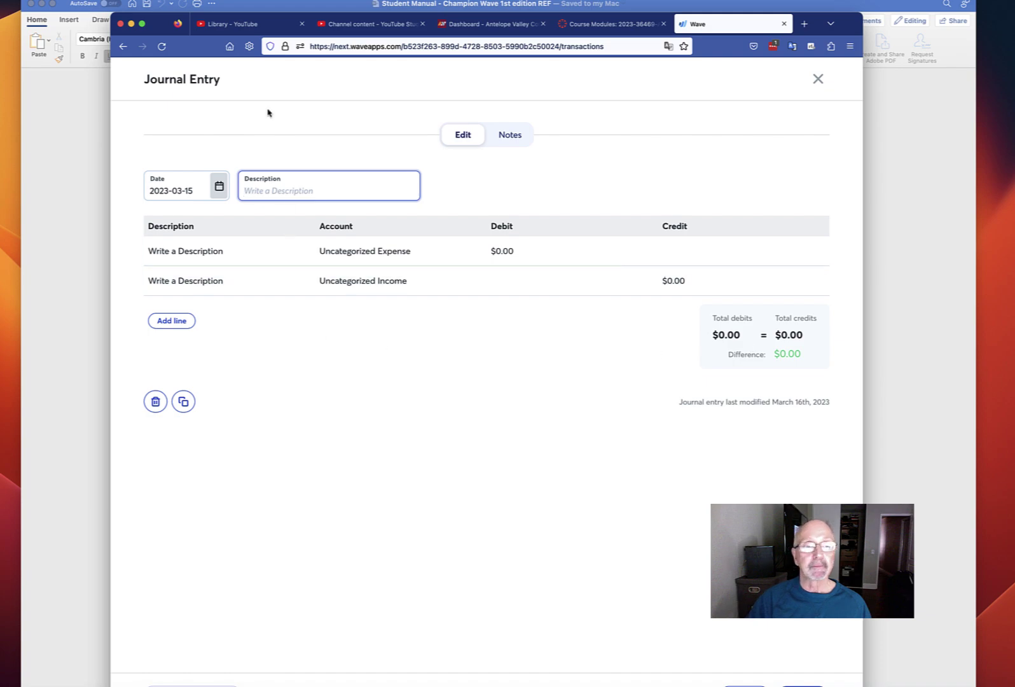
{"action": "left_click", "coordinate": [75, 107]}
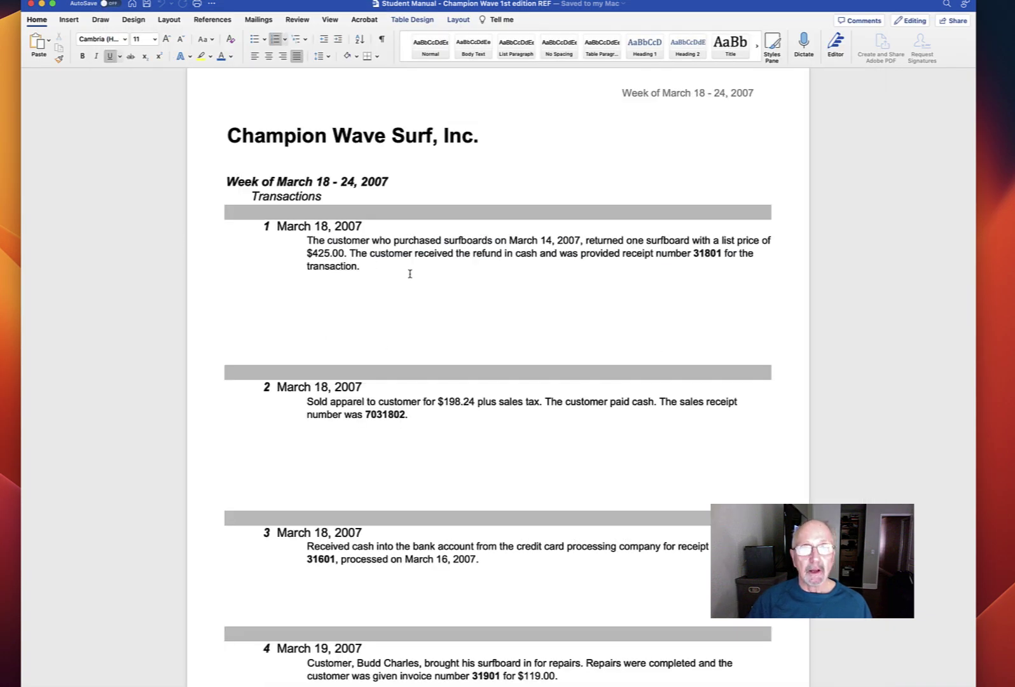
Scroll the manual to the Mid-Month Review answers, including net income 1,817.94 and cash 18,120.80.
{"action": "scroll", "coordinate": [410, 273], "scroll_direction": "down", "scroll_amount": 20}
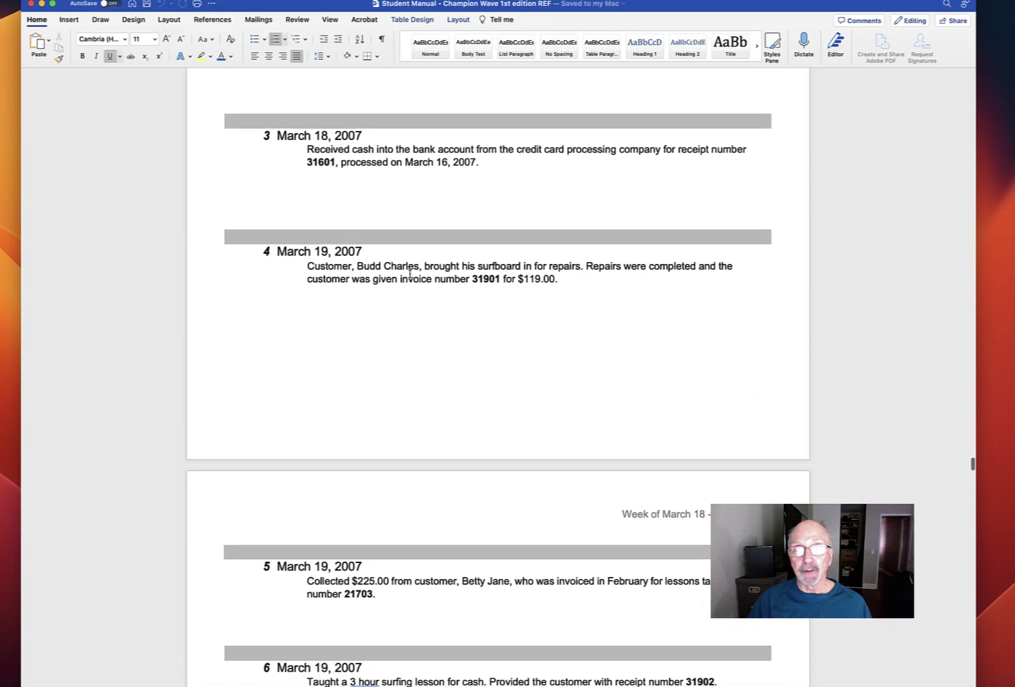
{"action": "scroll", "coordinate": [410, 277], "scroll_direction": "down", "scroll_amount": 10}
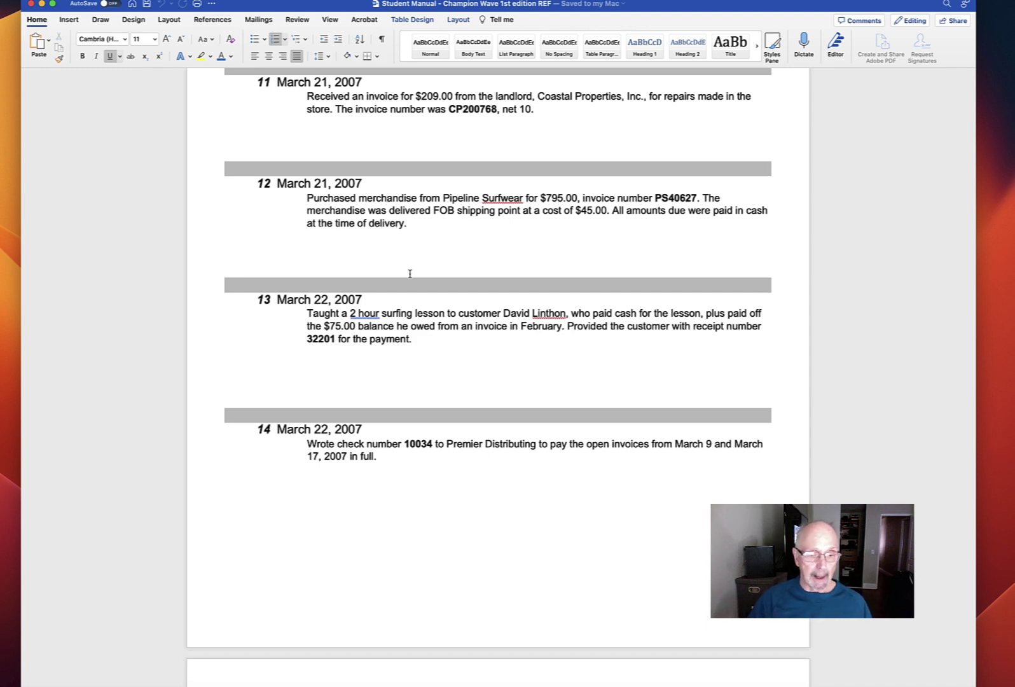
{"action": "scroll", "coordinate": [505, 253], "scroll_direction": "up", "scroll_amount": 20}
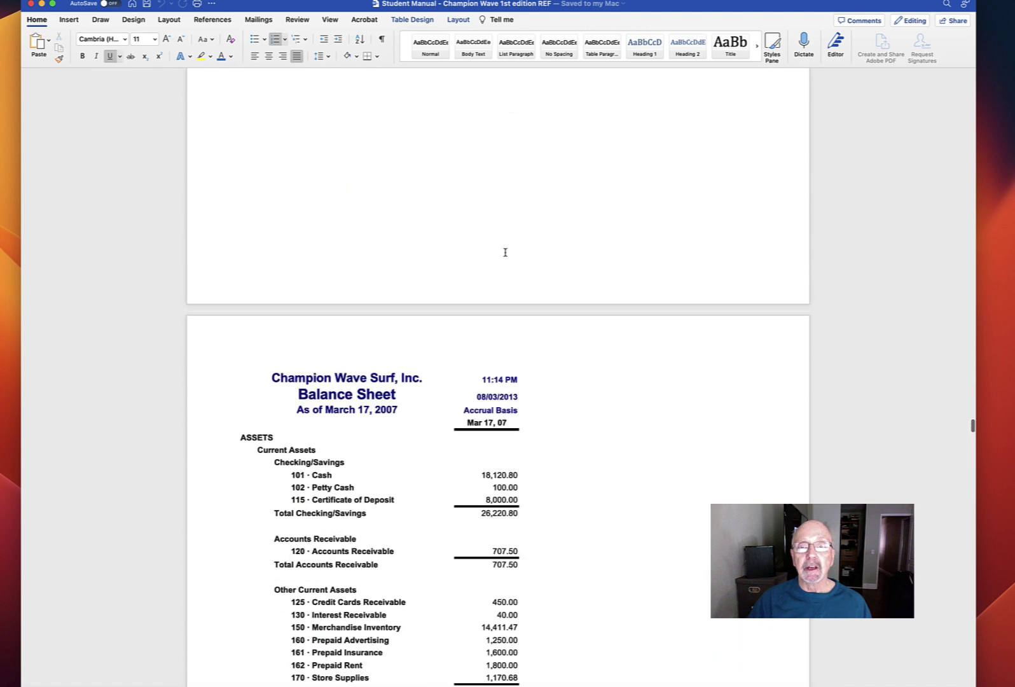
{"action": "scroll", "coordinate": [505, 253], "scroll_direction": "up", "scroll_amount": 3}
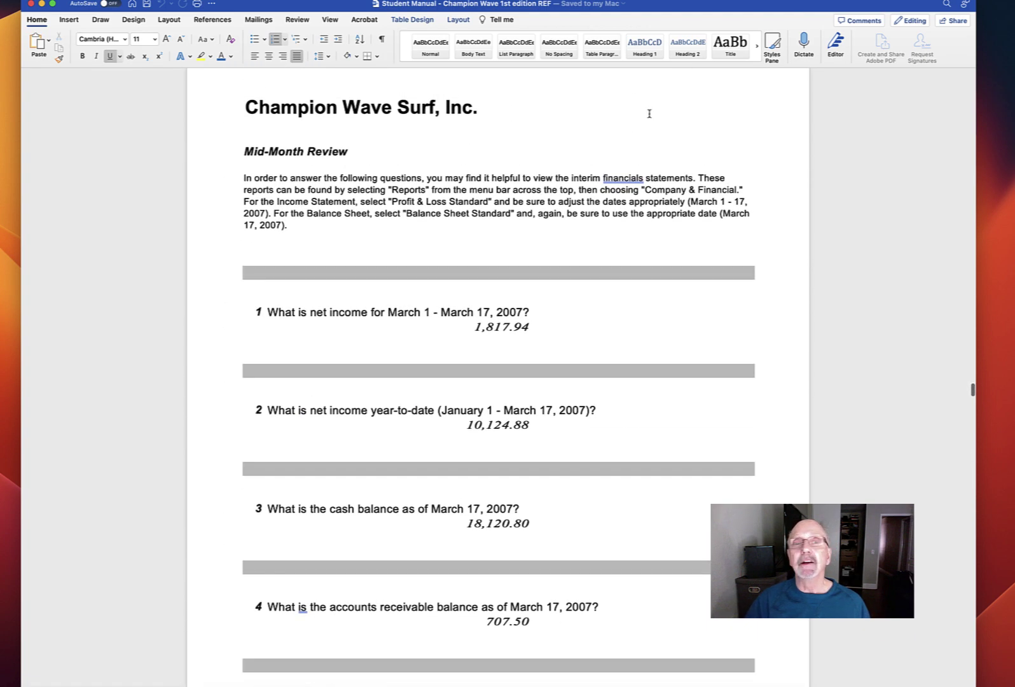